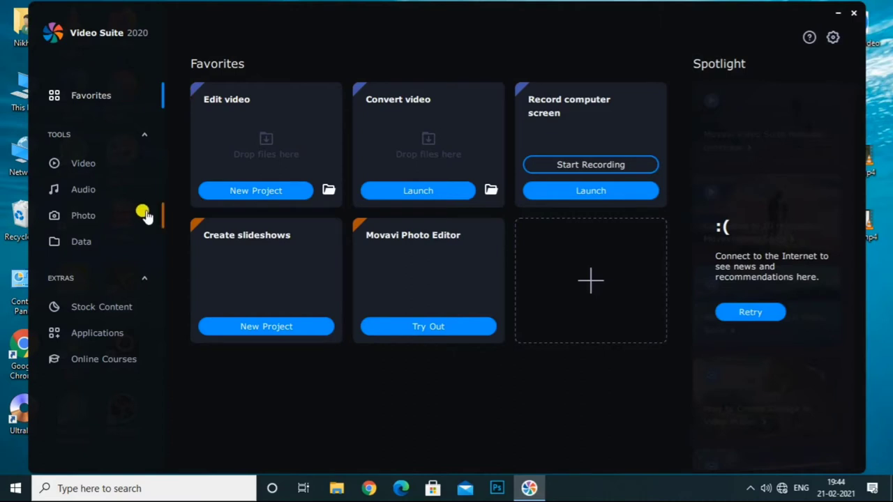
# - Start a new video editing project and import video.mp4 and vido.mp4 from the Desktop
pyautogui.click(231, 196)
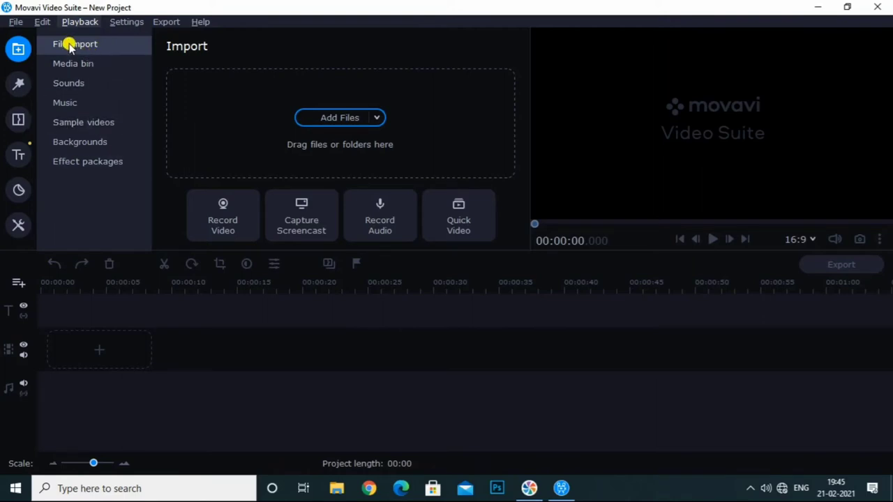
pyautogui.click(340, 118)
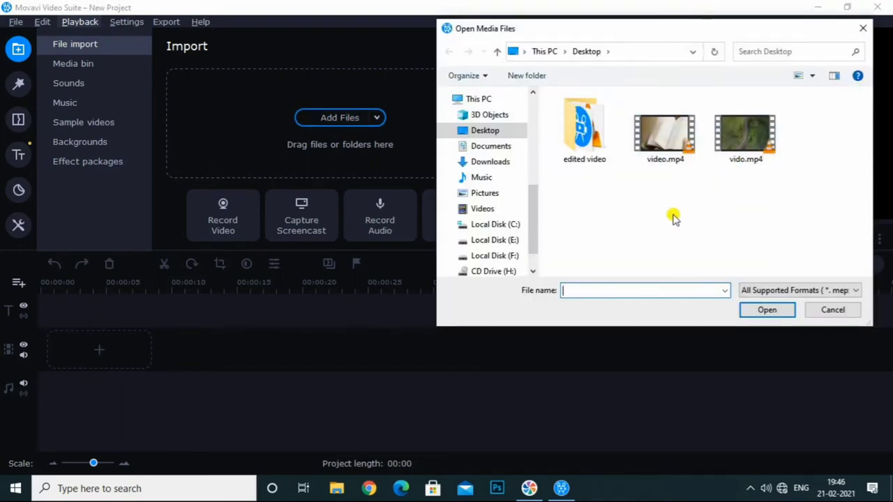
pyautogui.click(665, 133)
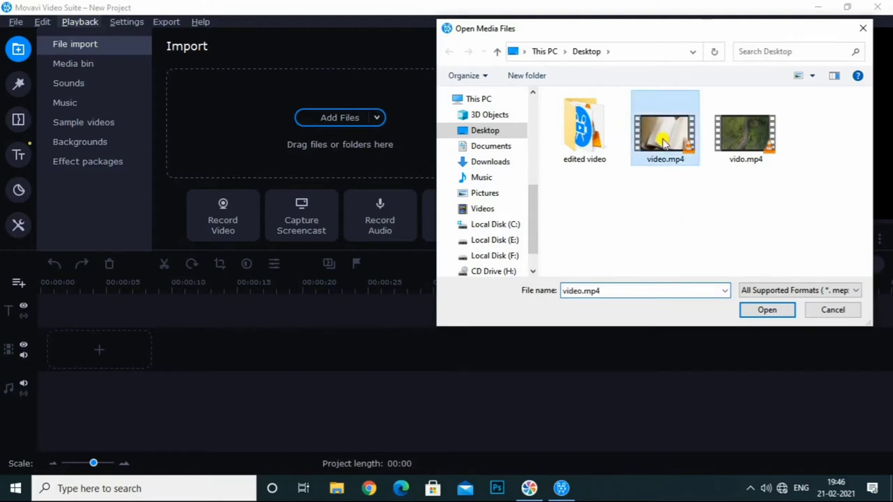
pyautogui.keyDown('ctrl'); pyautogui.click(777, 140); pyautogui.keyUp('ctrl')
pyautogui.click(767, 309)
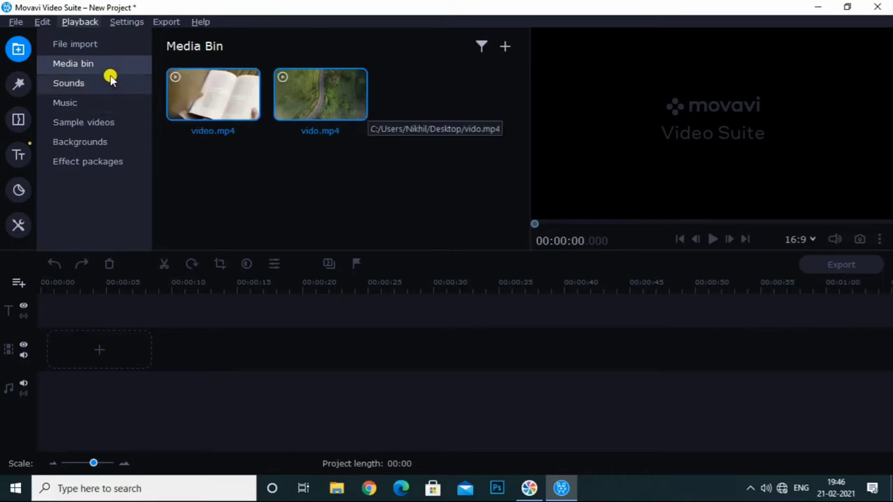
# - Examine the import options, media bin, built-in sounds, music, sample videos, backgrounds and the featured filters
pyautogui.click(70, 46)
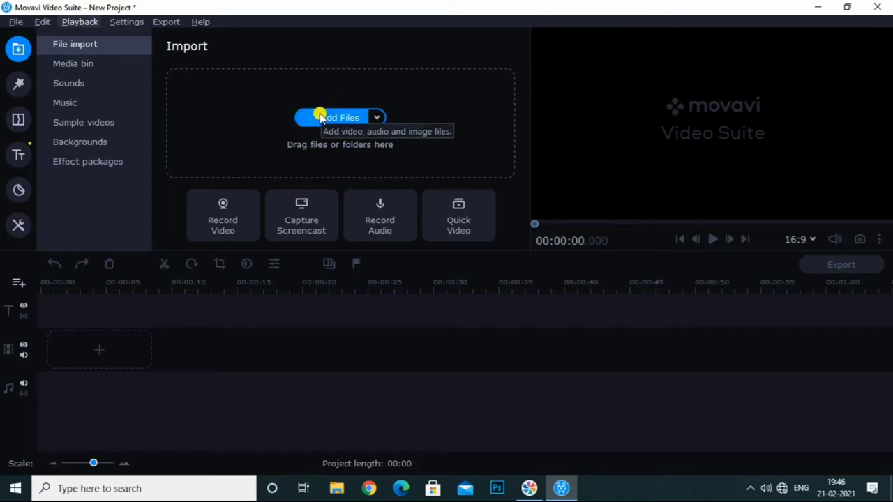
pyautogui.click(98, 65)
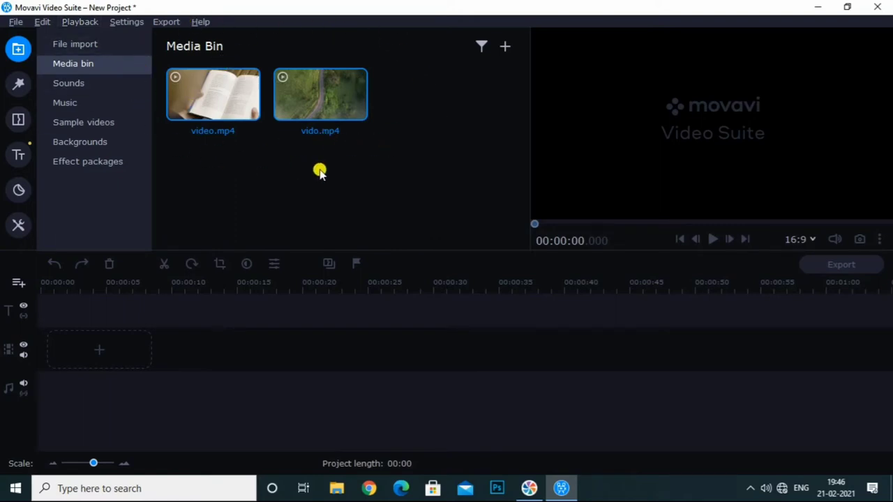
pyautogui.click(103, 88)
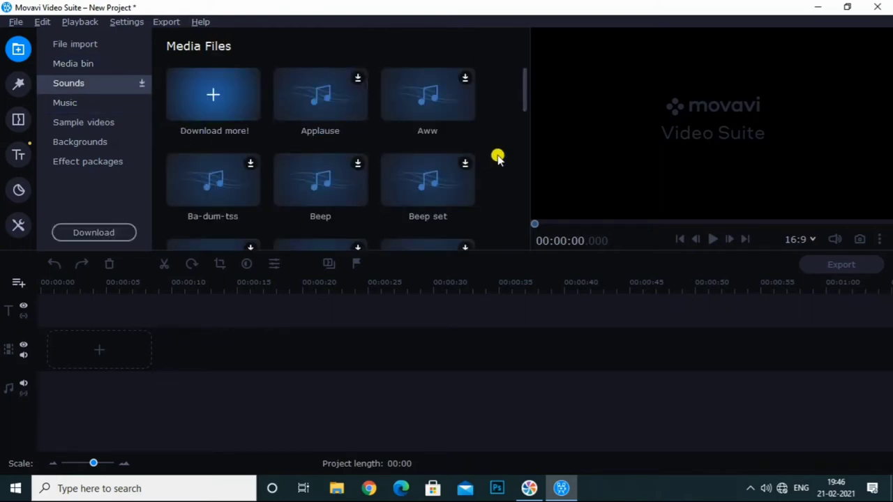
pyautogui.scroll(-3, 498, 157)
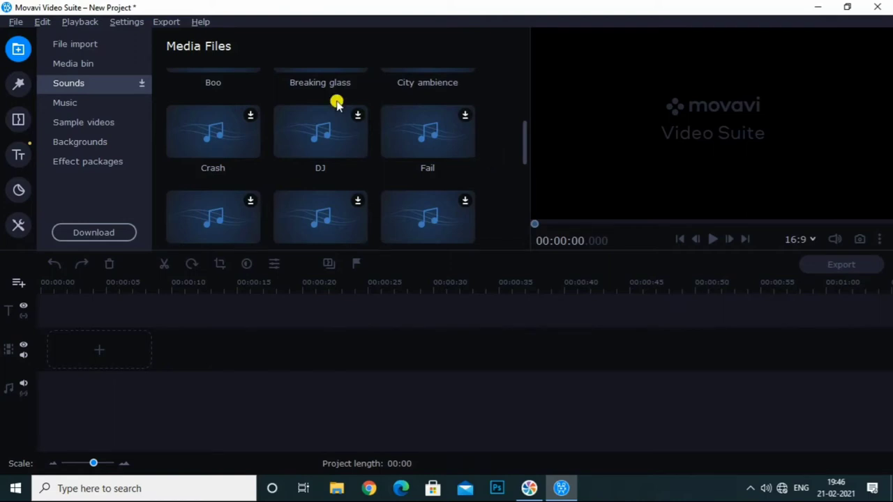
pyautogui.click(85, 47)
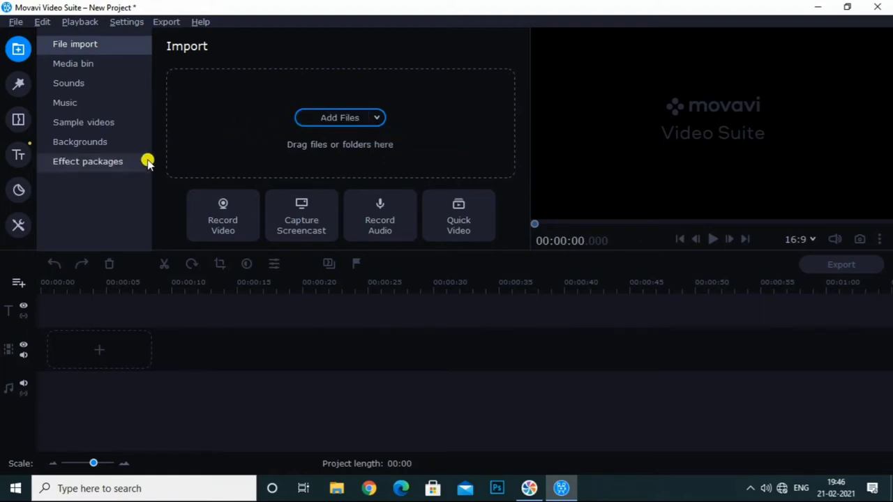
pyautogui.click(70, 101)
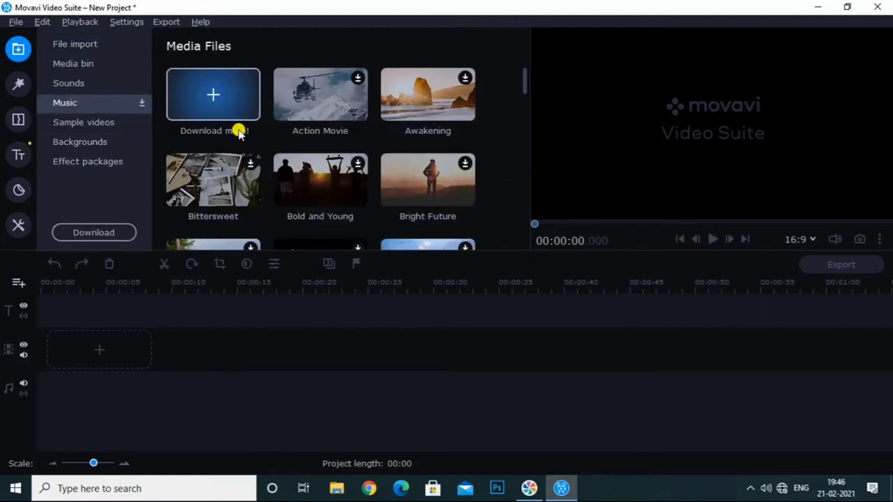
pyautogui.scroll(-5, 310, 153)
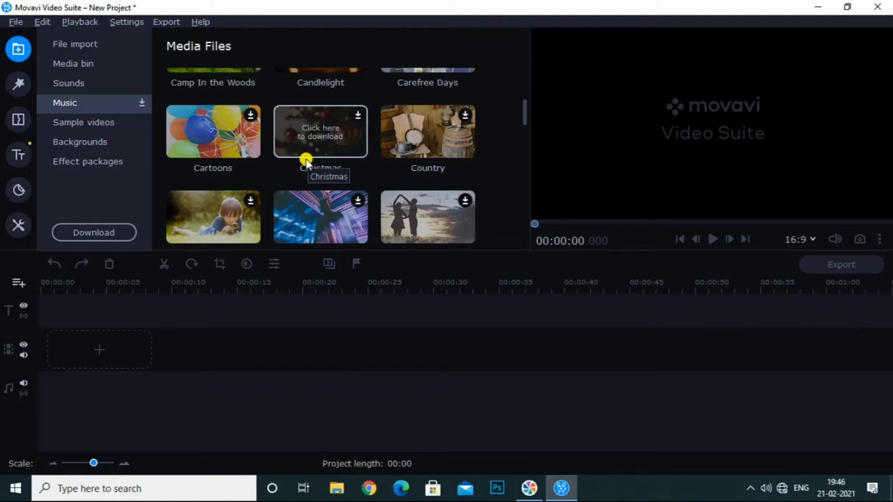
pyautogui.click(106, 125)
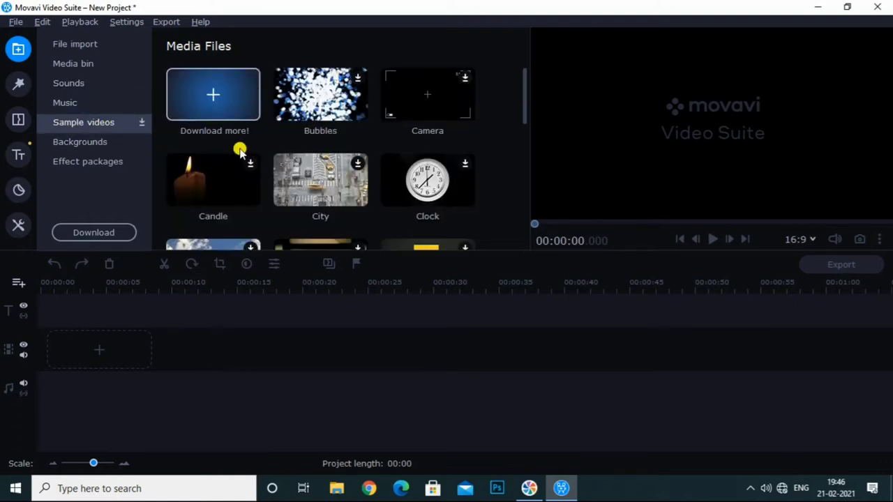
pyautogui.scroll(-5, 240, 150)
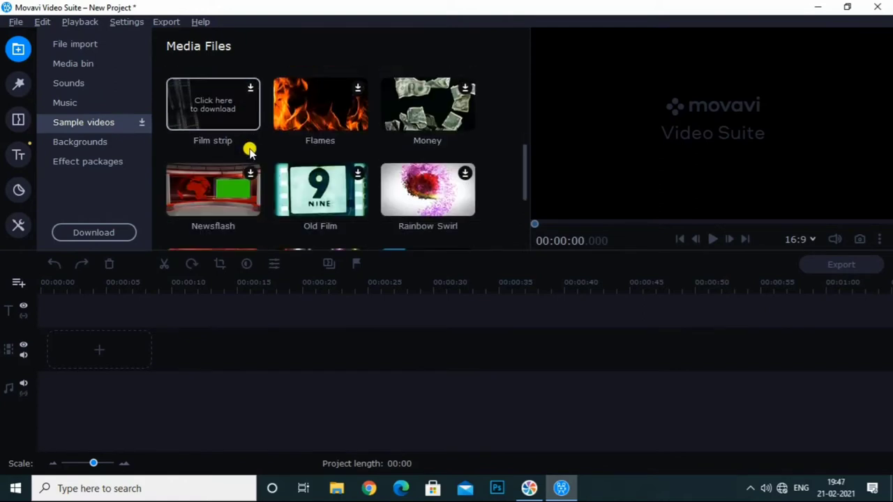
pyautogui.scroll(-3, 268, 186)
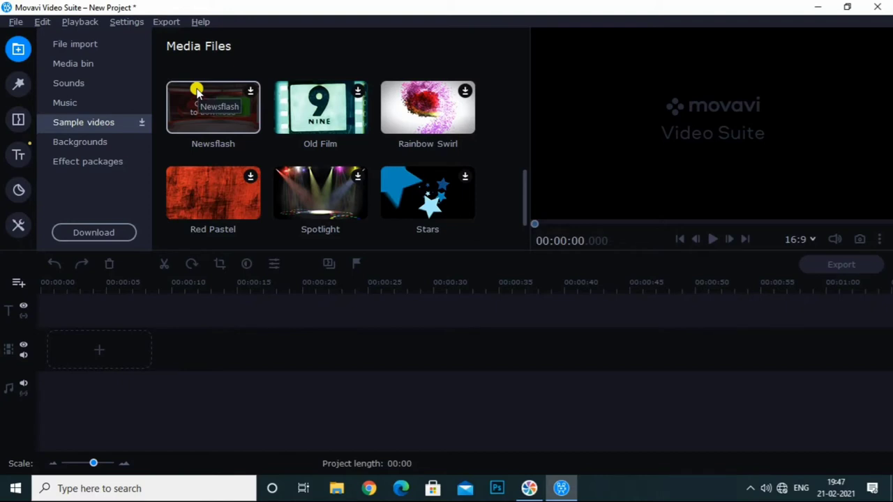
pyautogui.scroll(2, 371, 146)
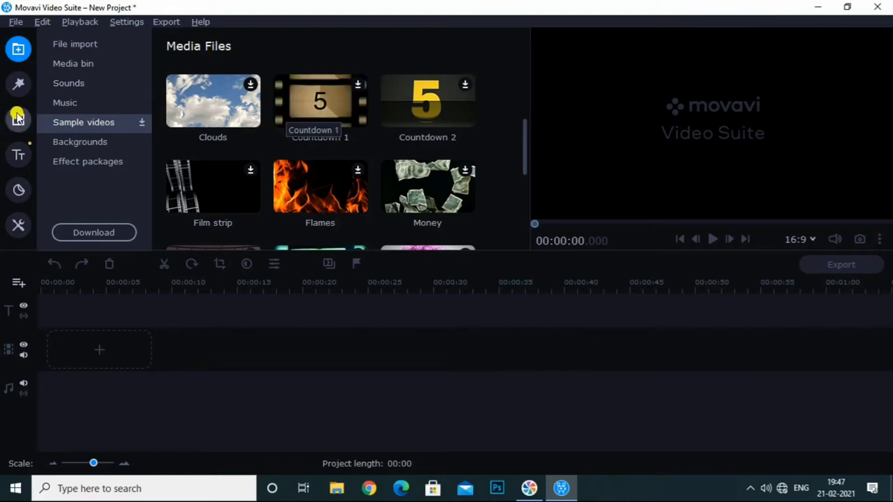
pyautogui.click(58, 142)
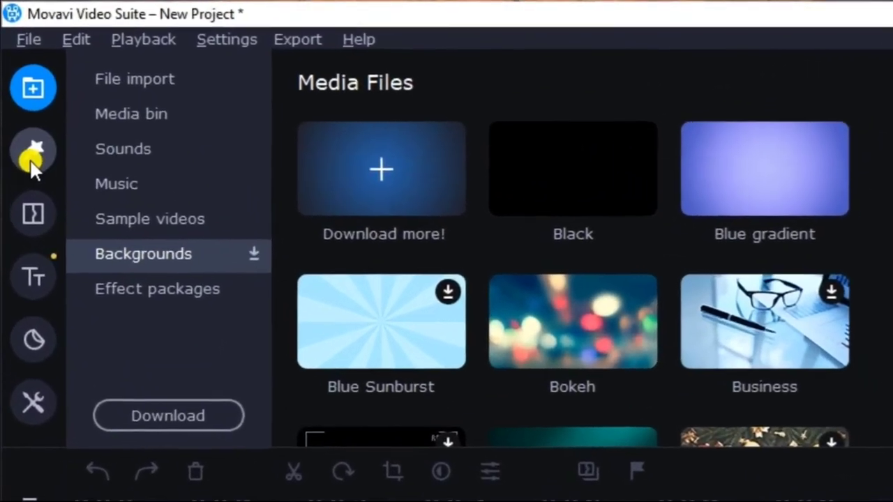
pyautogui.click(32, 162)
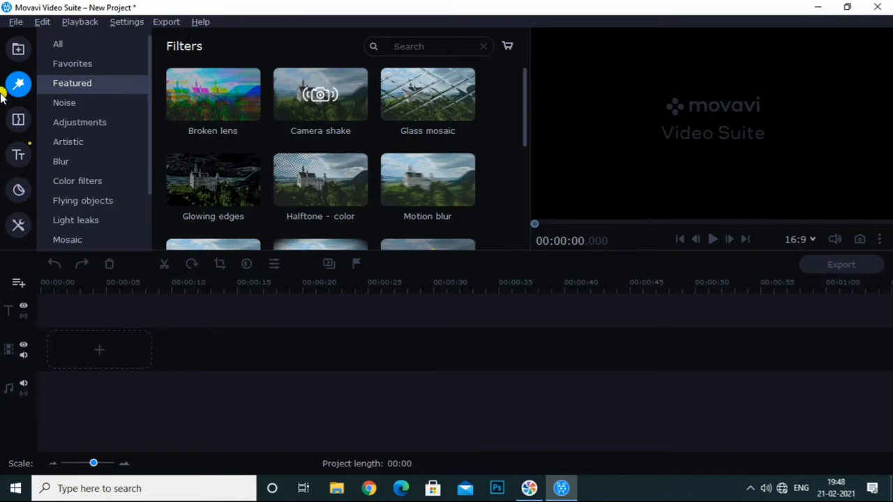
# - Add both imported clips to the start of the video track and delete the video.mp4 book clip from it
pyautogui.click(19, 50)
pyautogui.click(105, 63)
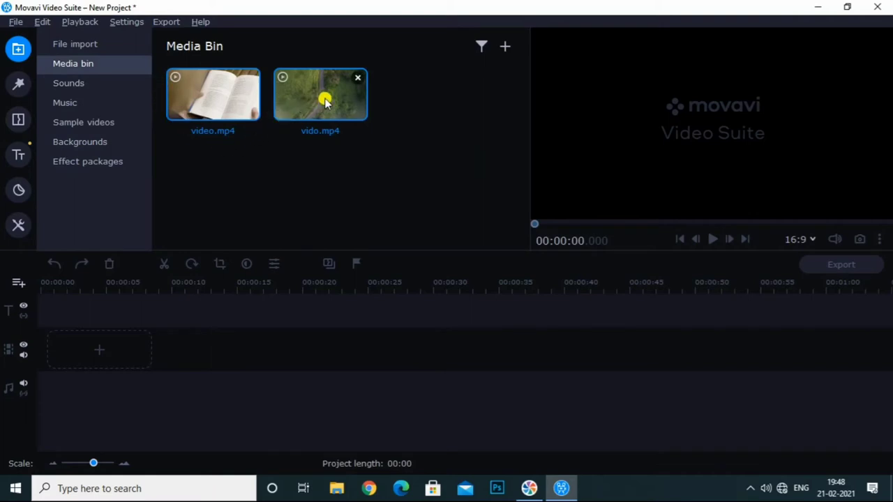
pyautogui.moveTo(325, 100); pyautogui.dragTo(49, 333)
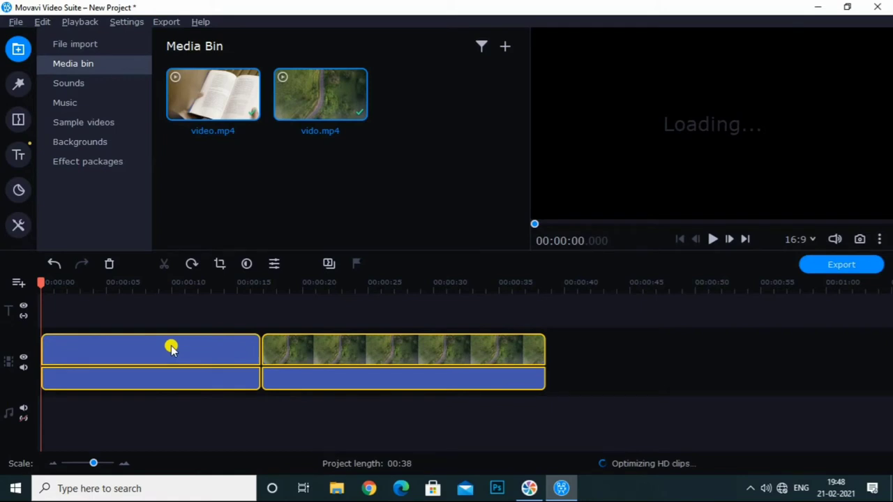
pyautogui.click(170, 349)
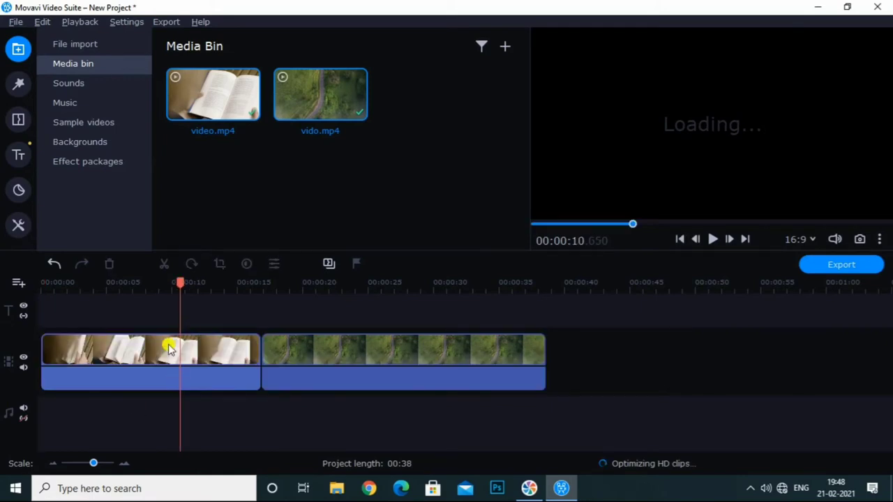
pyautogui.click(126, 349)
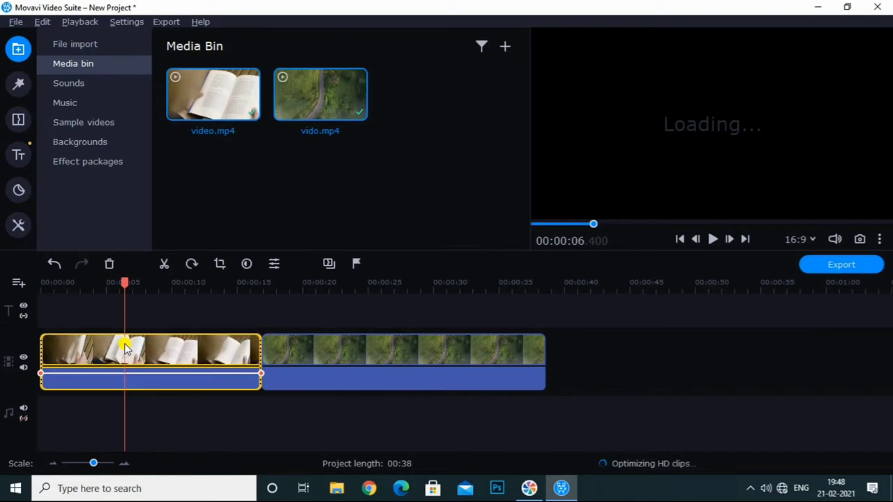
pyautogui.press('Delete')
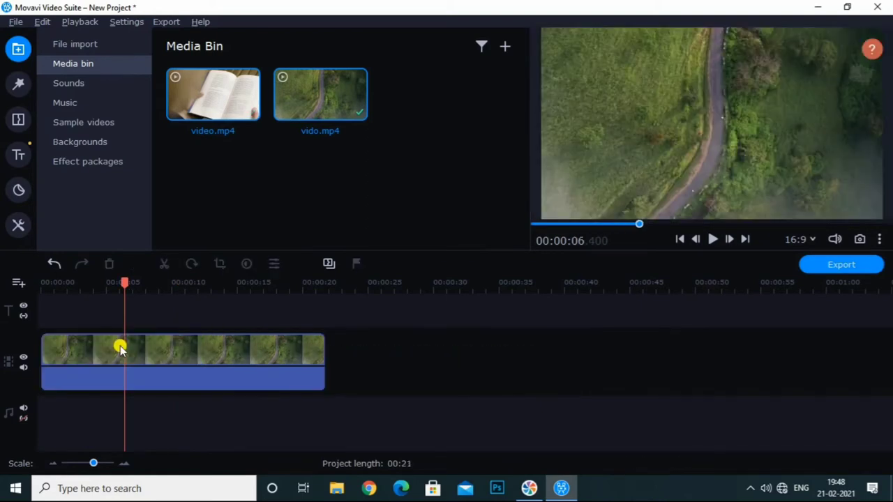
# - Apply the featured "Pop art - 4 tiles" filter to the vido.mp4 road clip on the video track
pyautogui.click(16, 86)
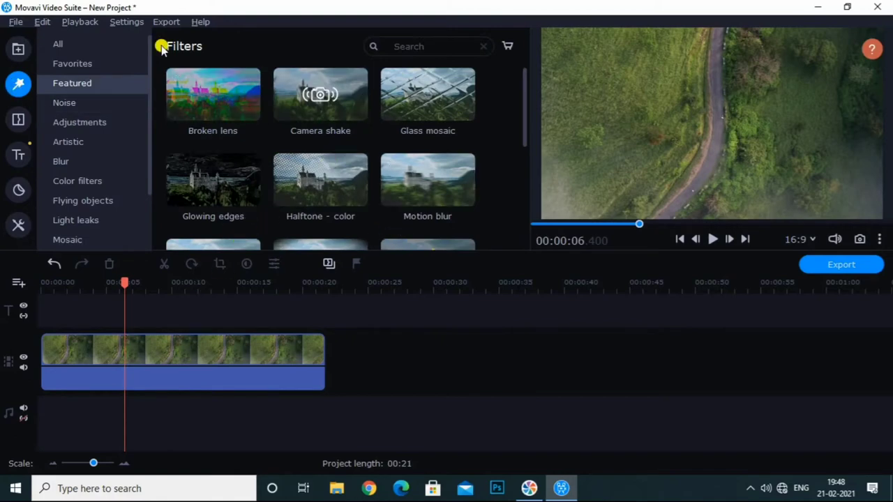
pyautogui.scroll(-2, 258, 137)
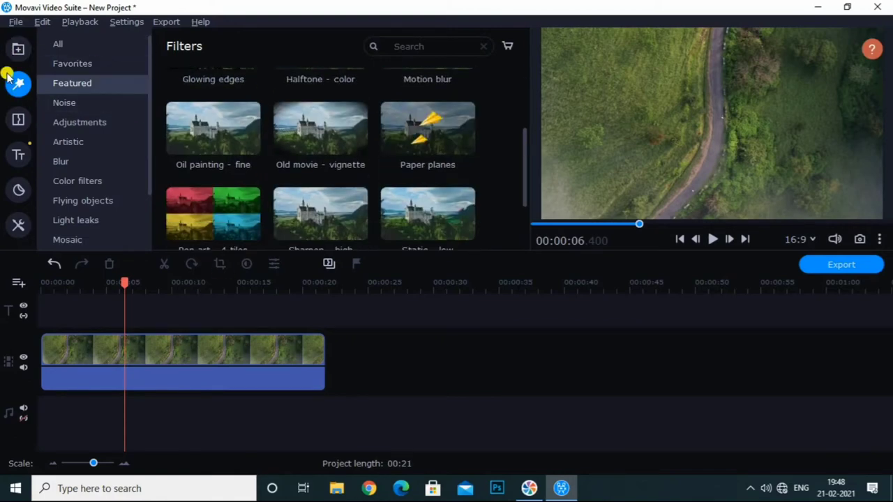
pyautogui.scroll(-2, 384, 149)
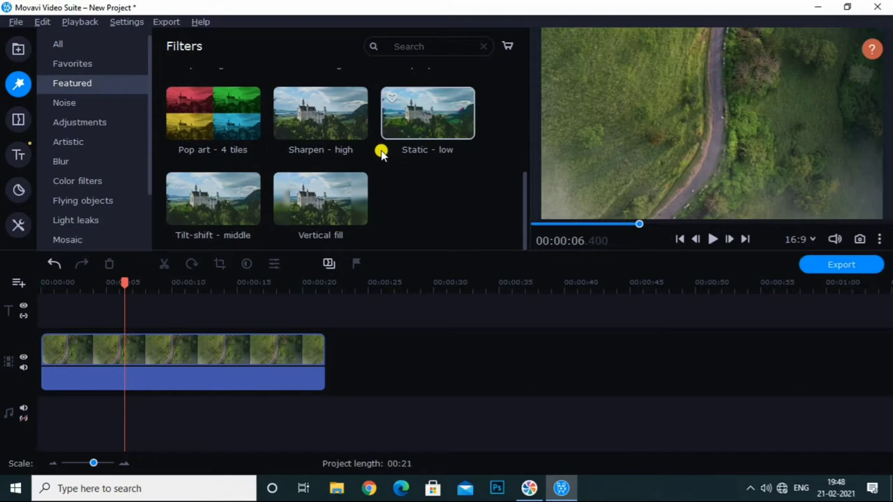
pyautogui.scroll(1, 309, 175)
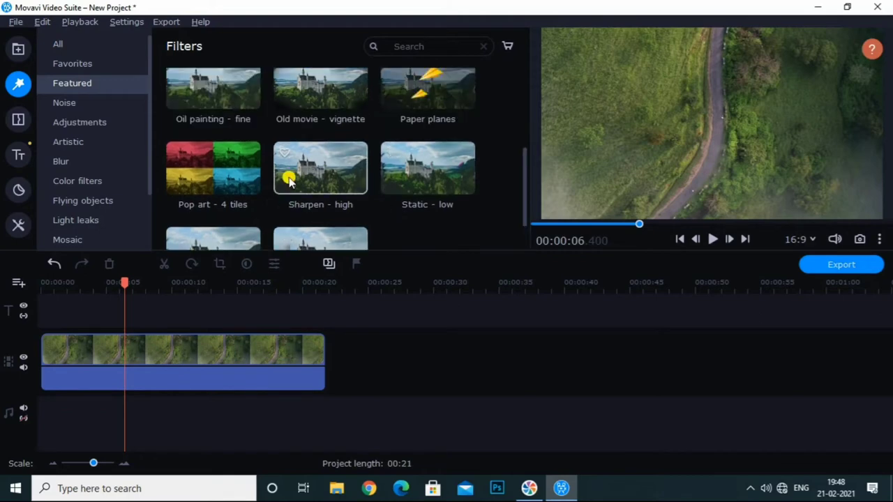
pyautogui.click(190, 162)
pyautogui.moveTo(216, 172); pyautogui.dragTo(153, 339)
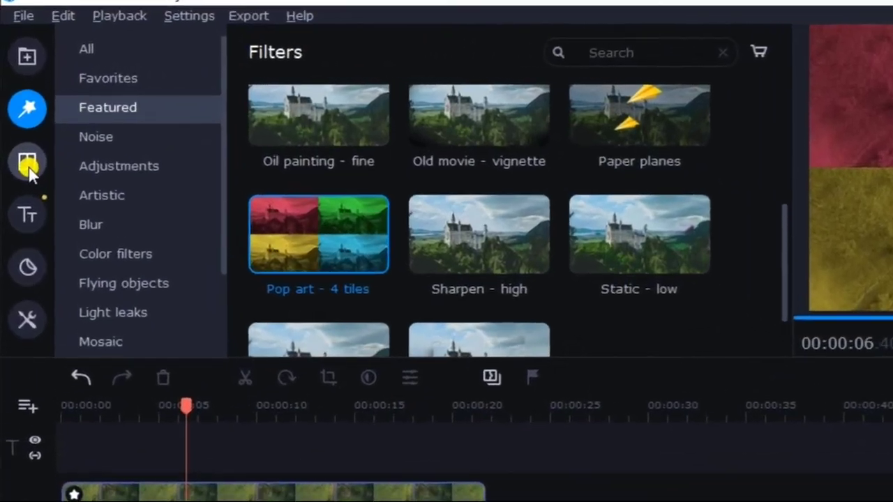
# - Append video.mp4 and vido.mp4 after the filtered road clip, and delete the extra vido.mp4 clip at the end of the track
pyautogui.click(20, 129)
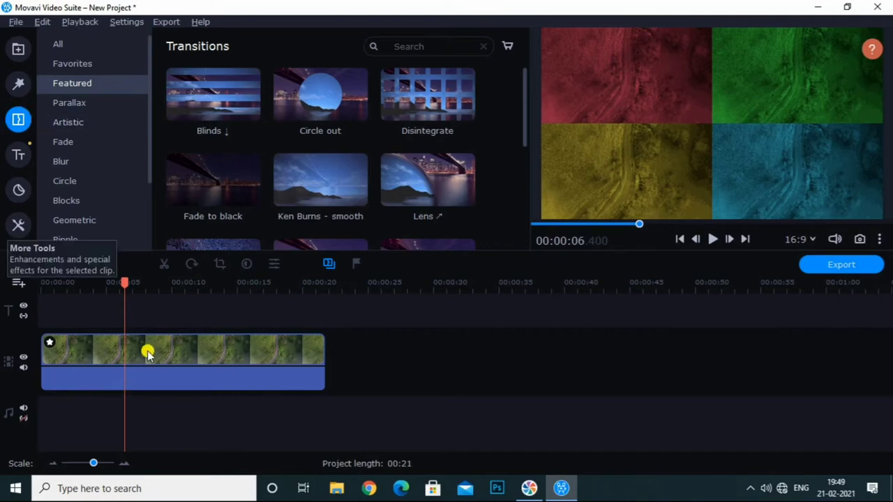
pyautogui.click(16, 50)
pyautogui.moveTo(226, 92); pyautogui.dragTo(339, 344)
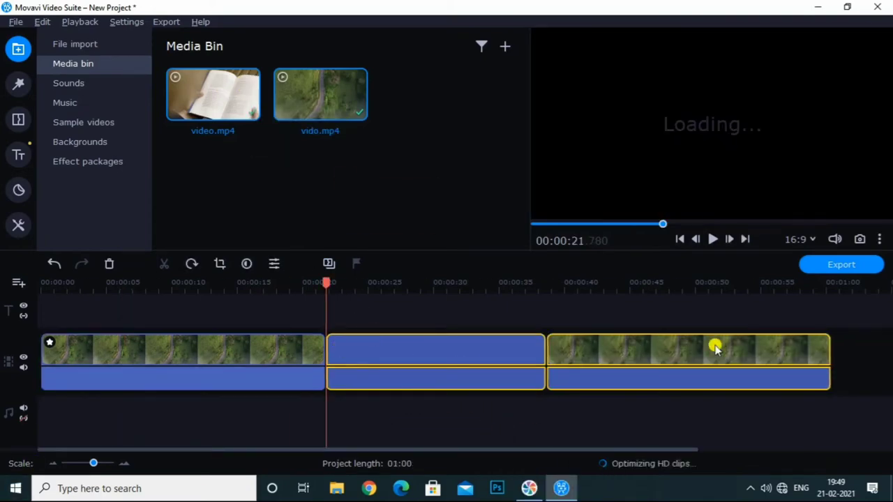
pyautogui.click(671, 348)
pyautogui.click(633, 353)
pyautogui.press('Delete')
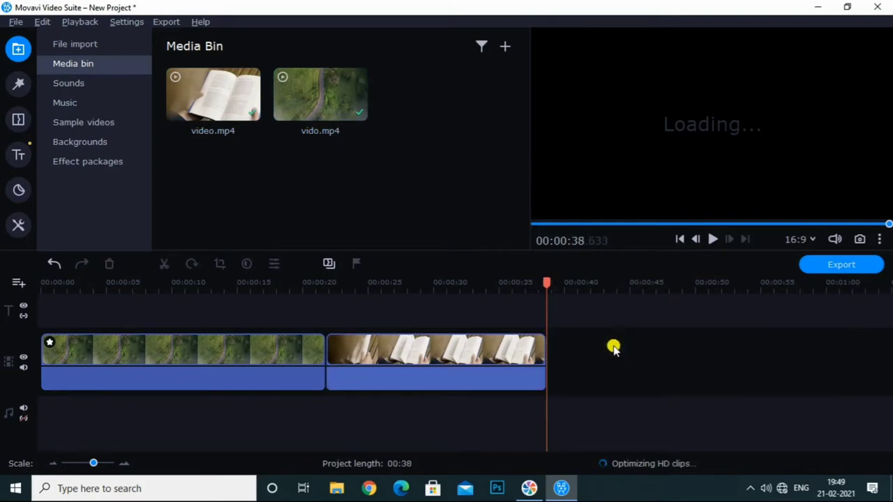
# - Add the Disintegrate transition between the road clip and the book clip, and play the timeline from about 00:00:19
pyautogui.moveTo(551, 281); pyautogui.dragTo(286, 279)
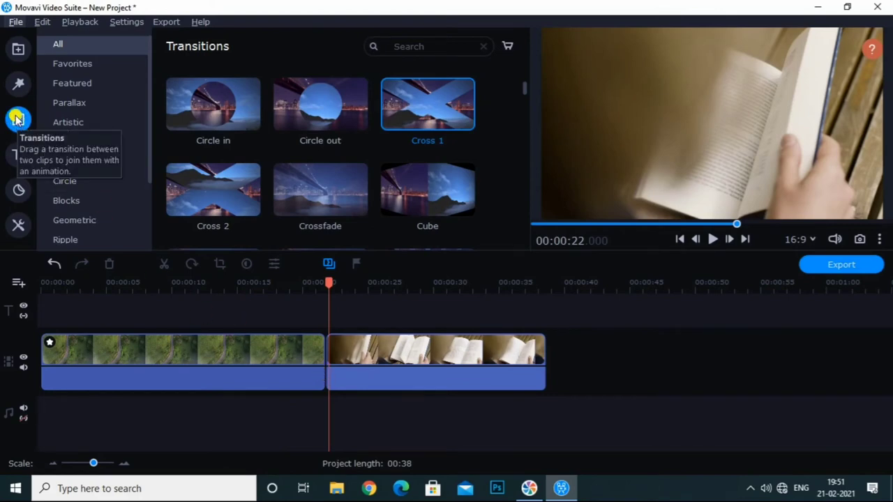
pyautogui.scroll(-2, 486, 209)
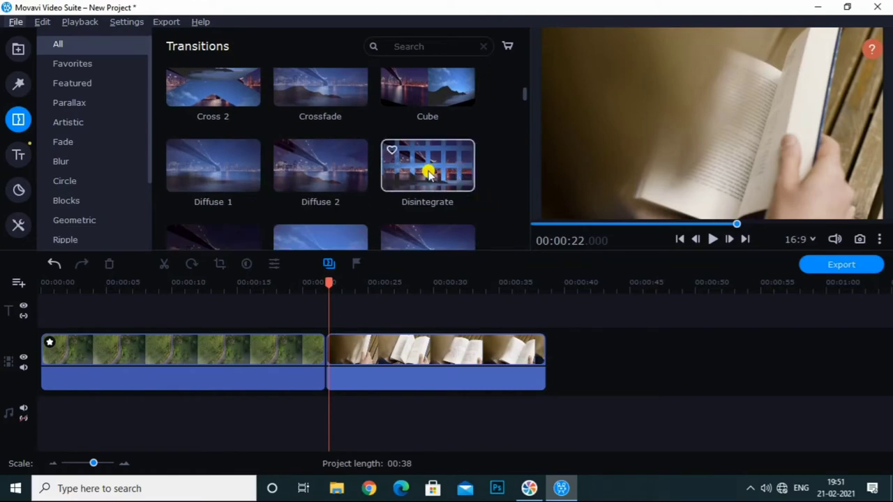
pyautogui.scroll(-2, 419, 174)
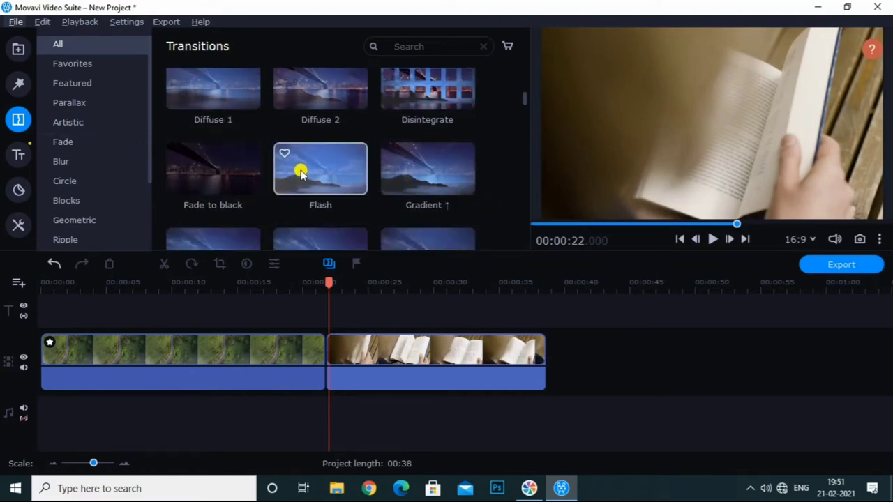
pyautogui.scroll(3, 409, 179)
pyautogui.scroll(-3, 401, 181)
pyautogui.scroll(3, 404, 174)
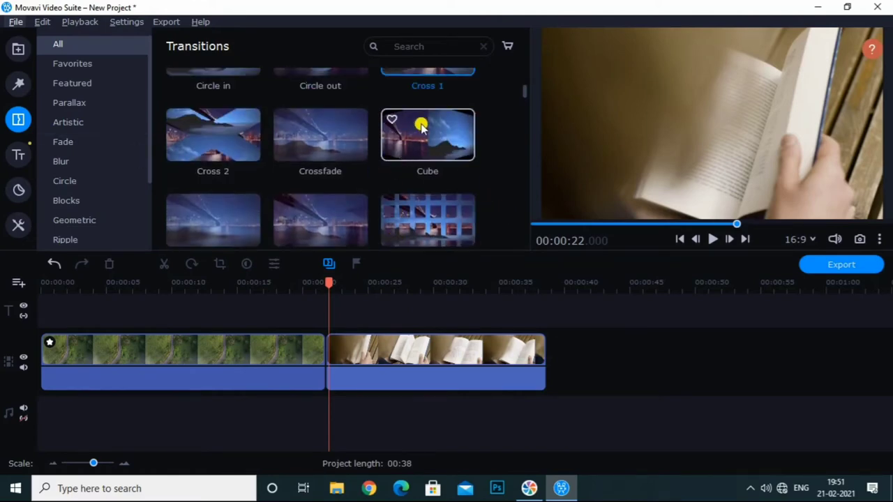
pyautogui.scroll(-1, 421, 125)
pyautogui.click(424, 161)
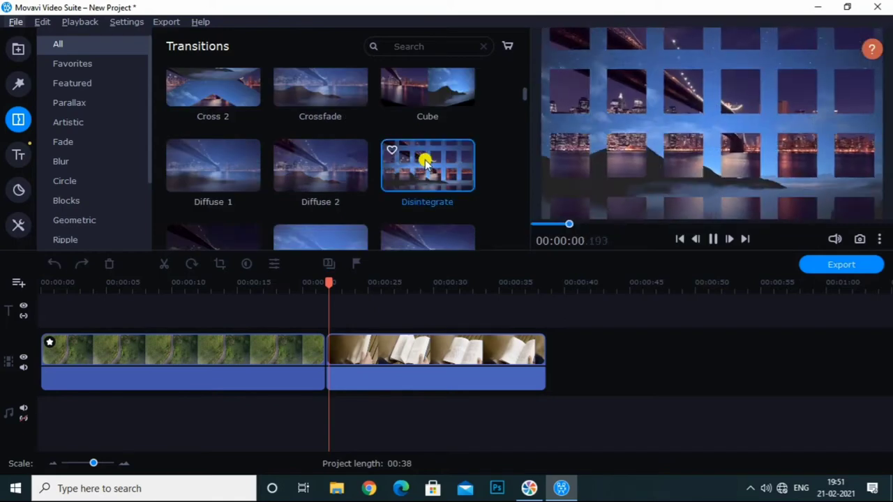
pyautogui.moveTo(424, 162); pyautogui.dragTo(323, 354)
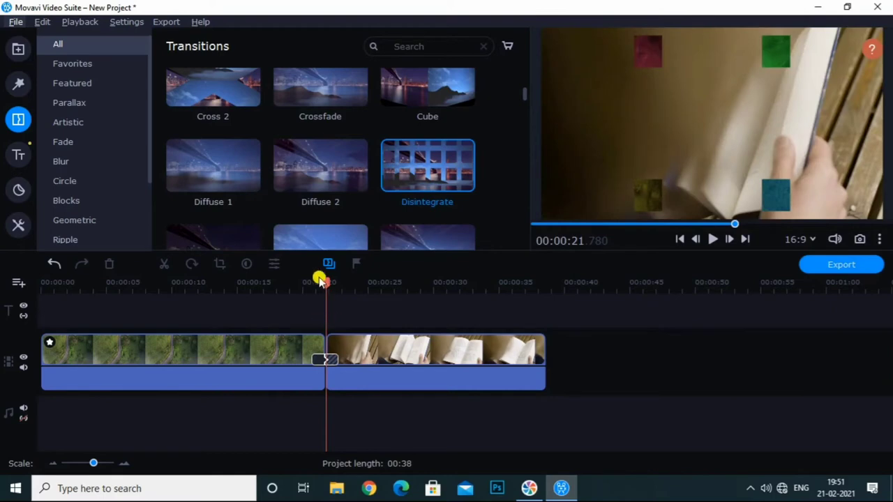
pyautogui.moveTo(326, 283); pyautogui.dragTo(292, 282)
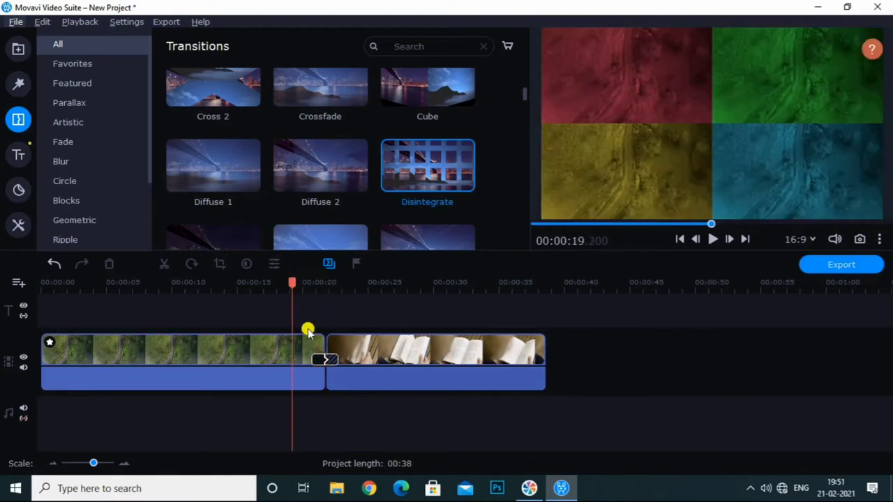
pyautogui.press('space')
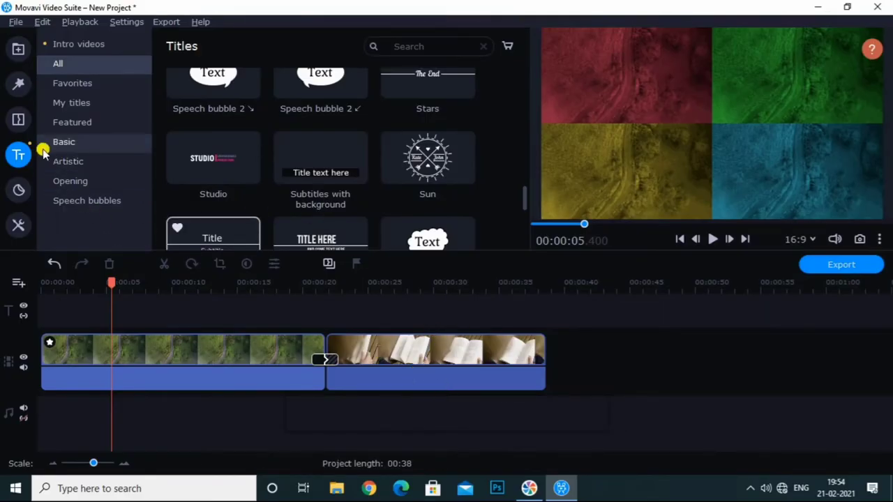
# - Examine the available title styles, the featured stickers and the full sticker collection
pyautogui.scroll(2, 197, 171)
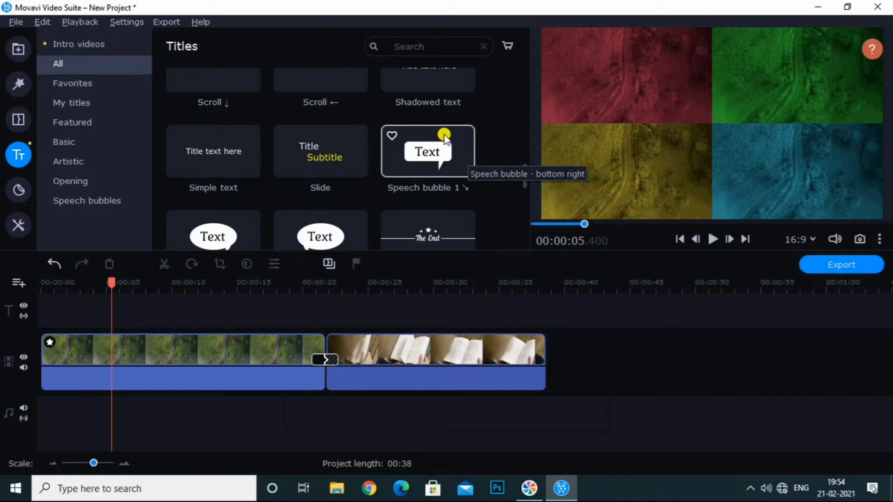
pyautogui.scroll(-4, 423, 146)
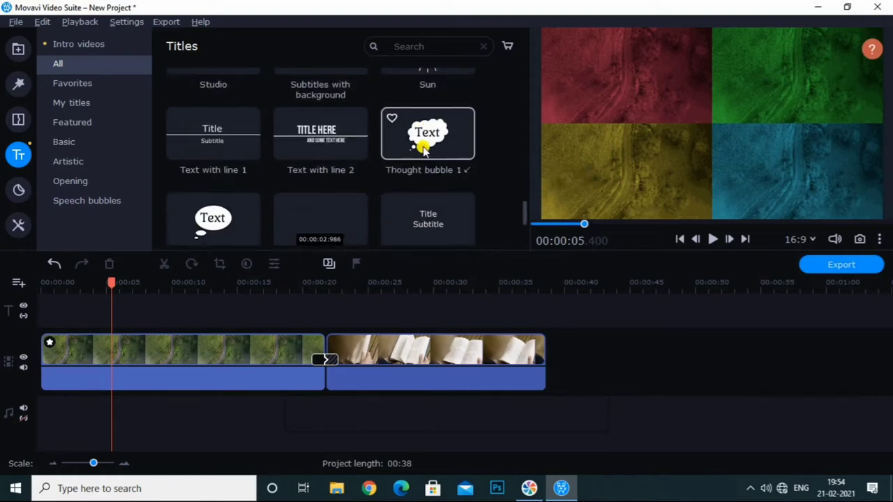
pyautogui.scroll(-3, 336, 150)
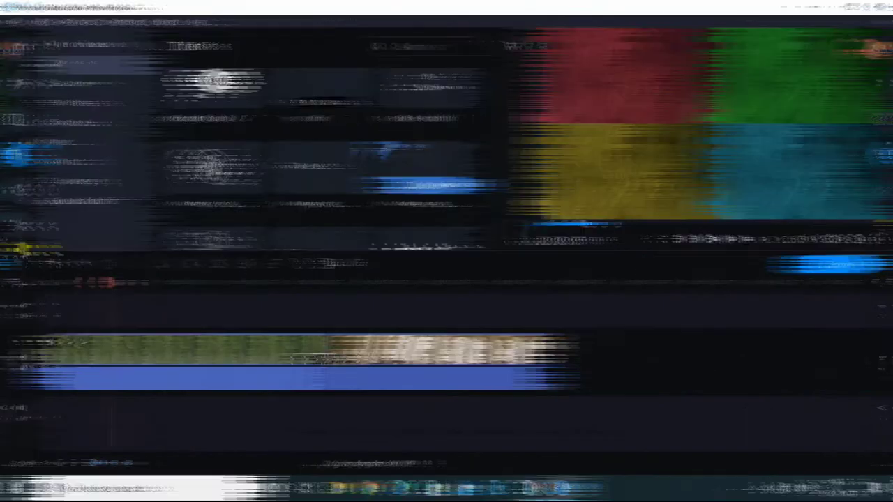
pyautogui.click(18, 190)
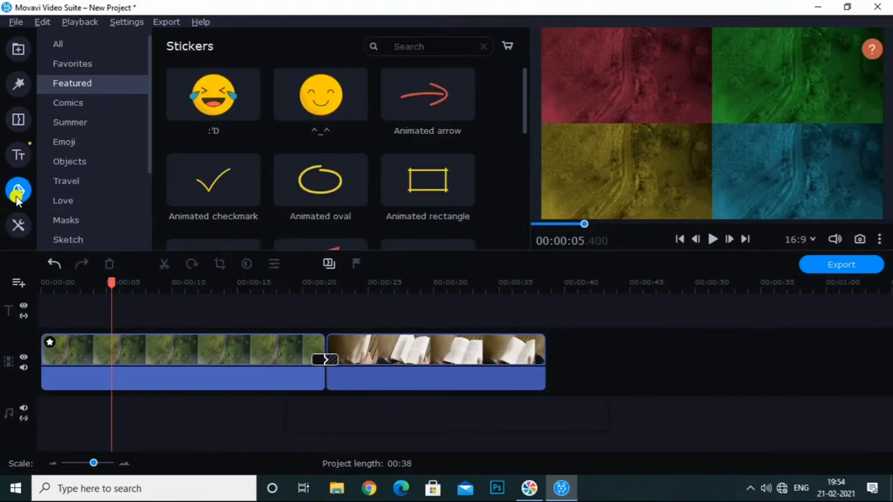
pyautogui.scroll(-5, 370, 141)
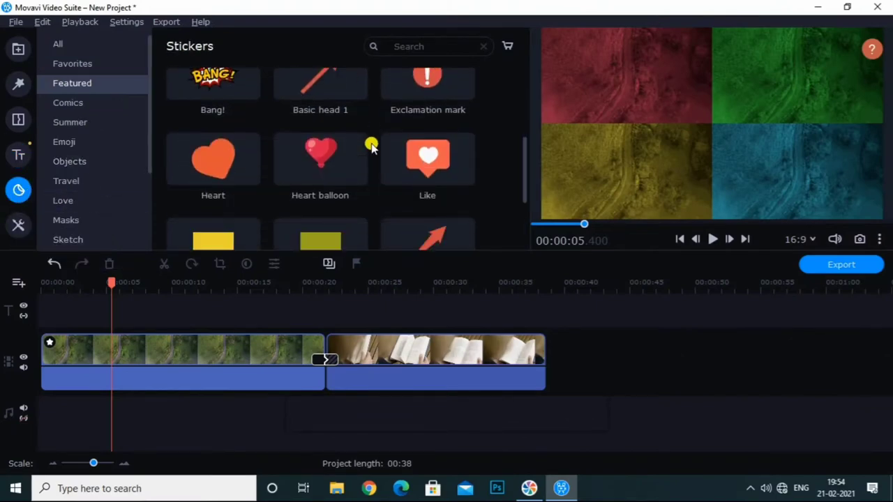
pyautogui.click(106, 50)
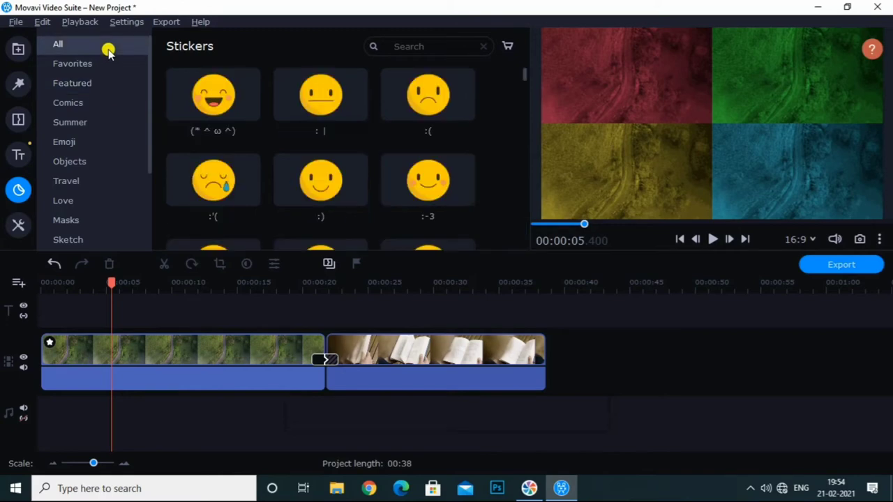
pyautogui.scroll(-5, 460, 139)
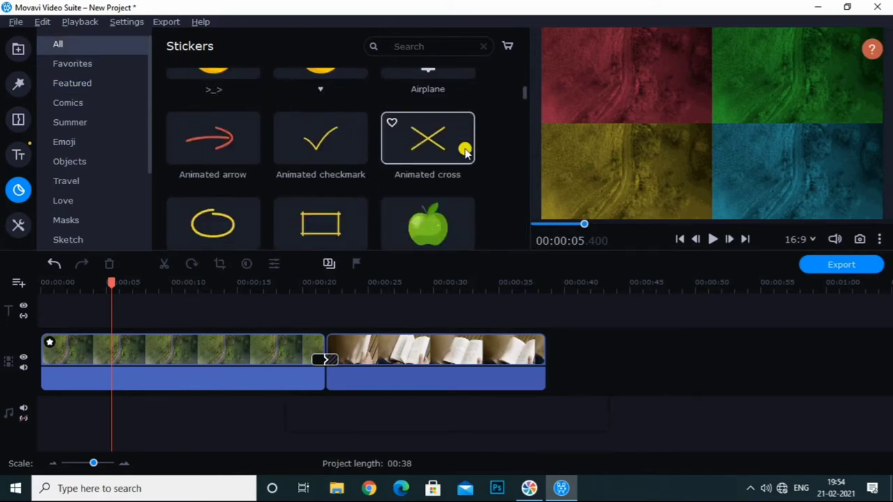
pyautogui.scroll(3, 327, 172)
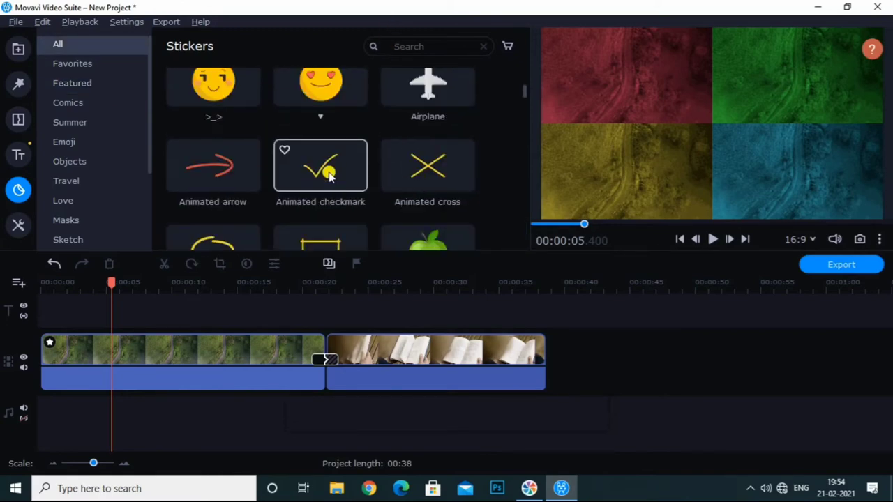
pyautogui.scroll(-4, 328, 174)
pyautogui.scroll(-2, 328, 173)
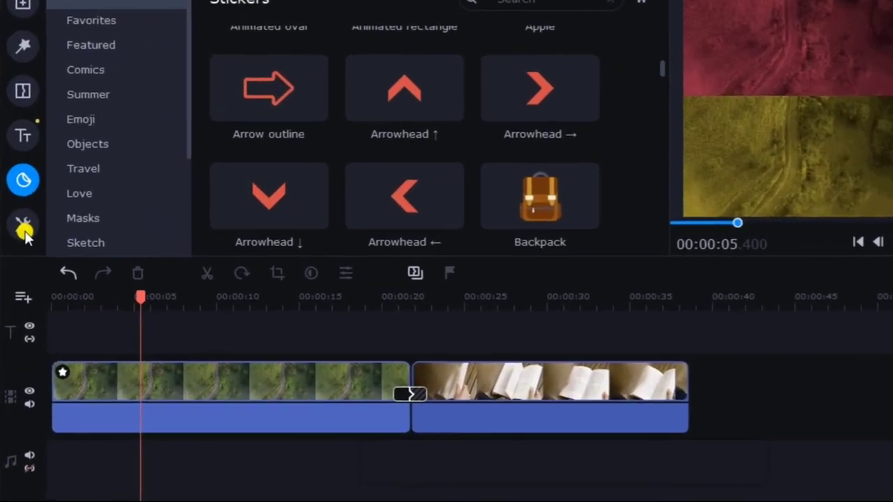
# - Examine the lists of video editing and audio editing tools
pyautogui.click(18, 224)
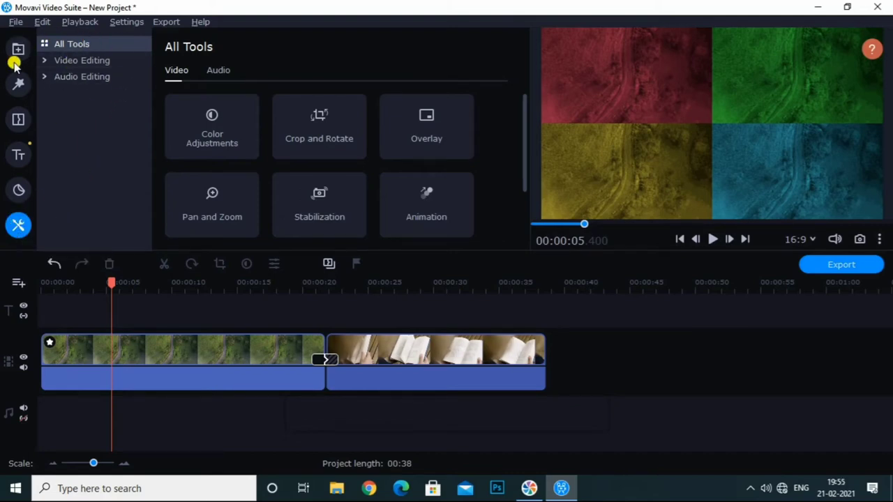
pyautogui.click(83, 64)
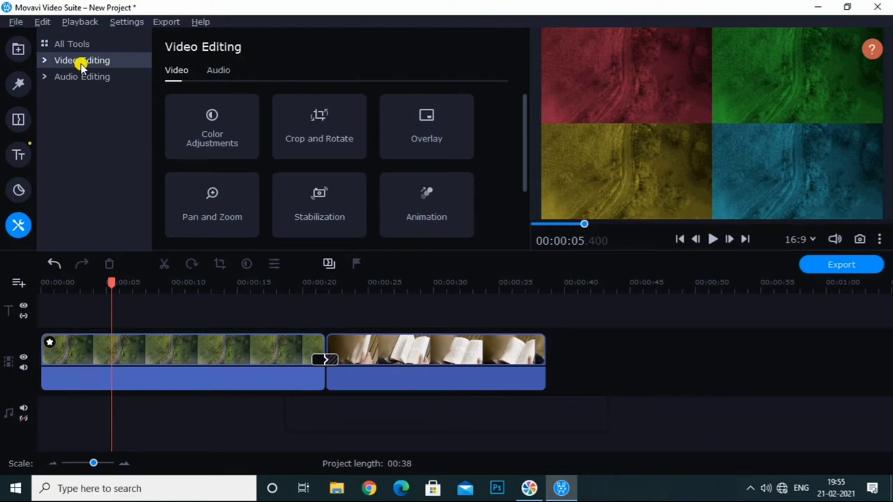
pyautogui.click(82, 65)
pyautogui.scroll(-2, 85, 90)
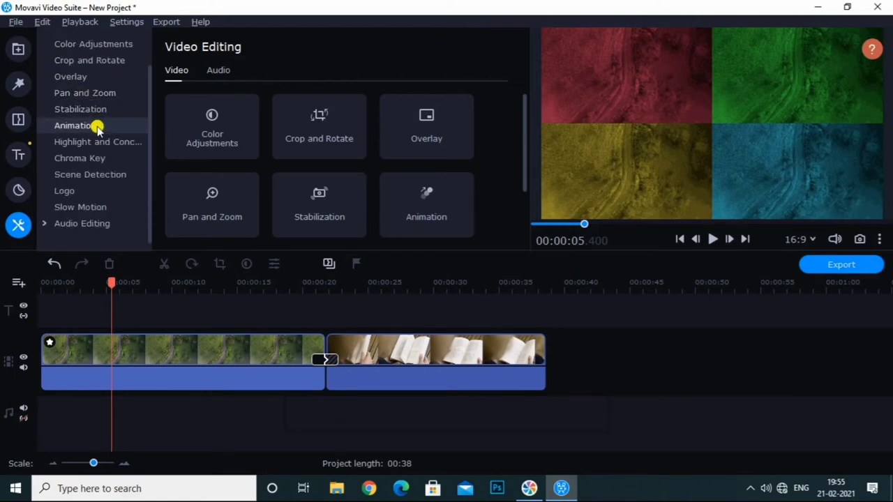
pyautogui.scroll(2, 98, 129)
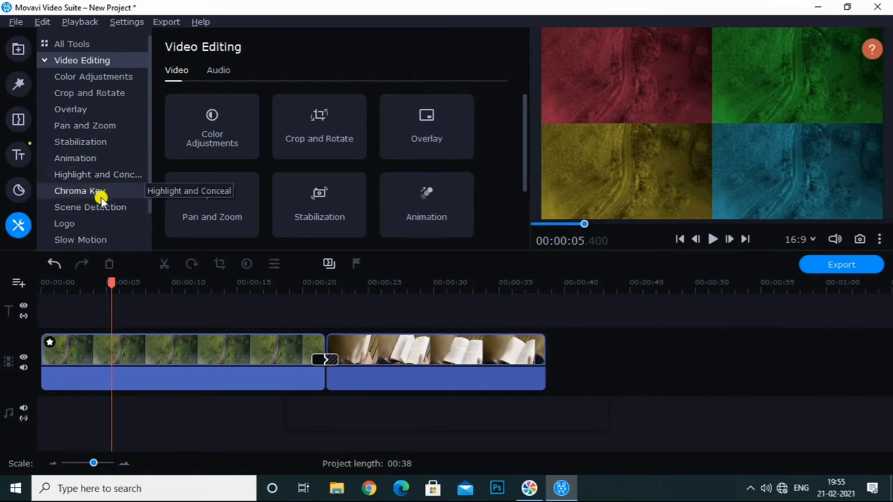
pyautogui.scroll(-1, 98, 207)
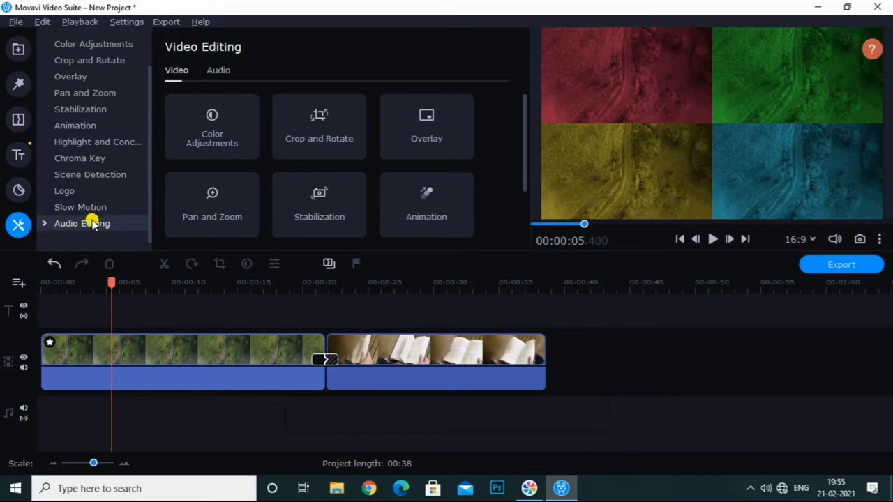
pyautogui.click(91, 223)
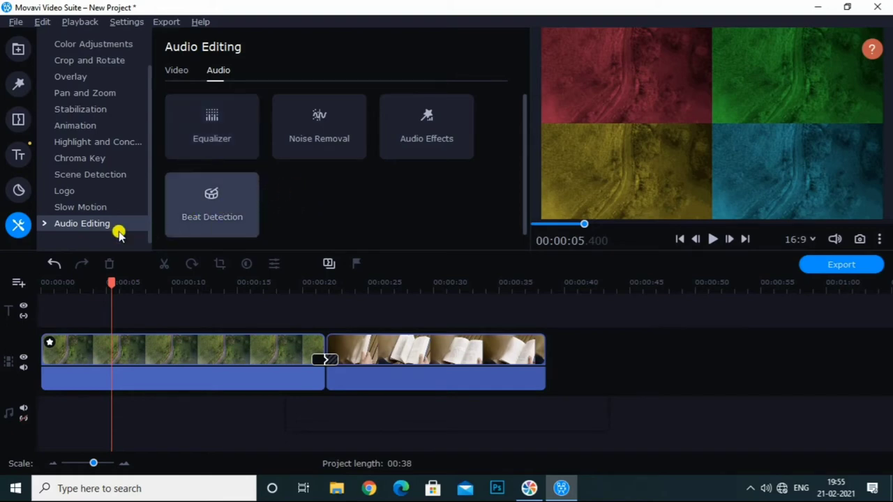
pyautogui.scroll(2, 56, 186)
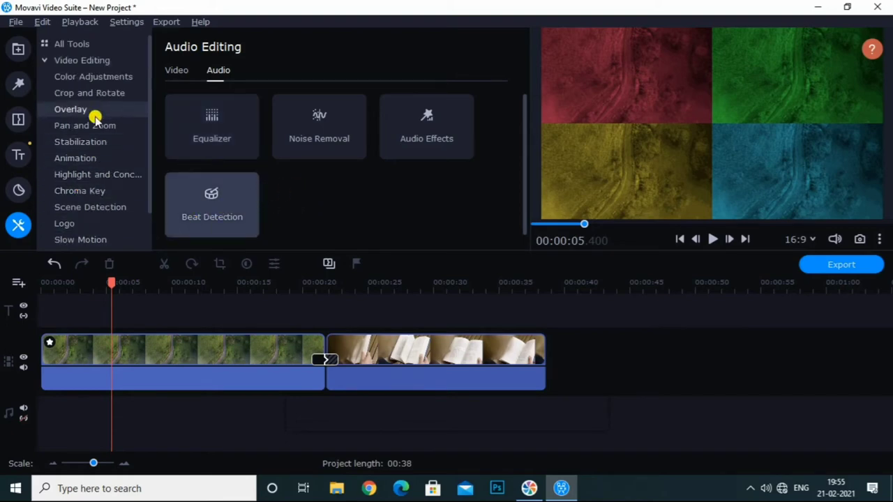
# - Set the brightness of the road clip to 40 in the advanced Color Adjustments
pyautogui.click(87, 78)
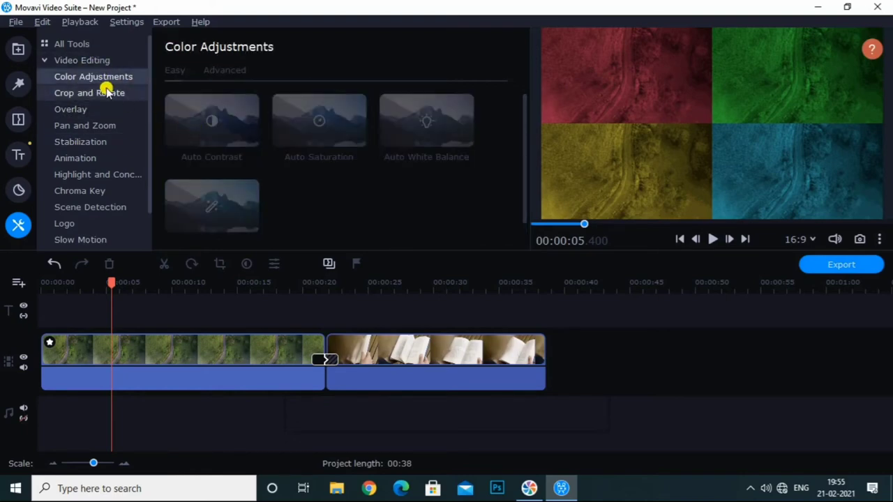
pyautogui.click(15, 87)
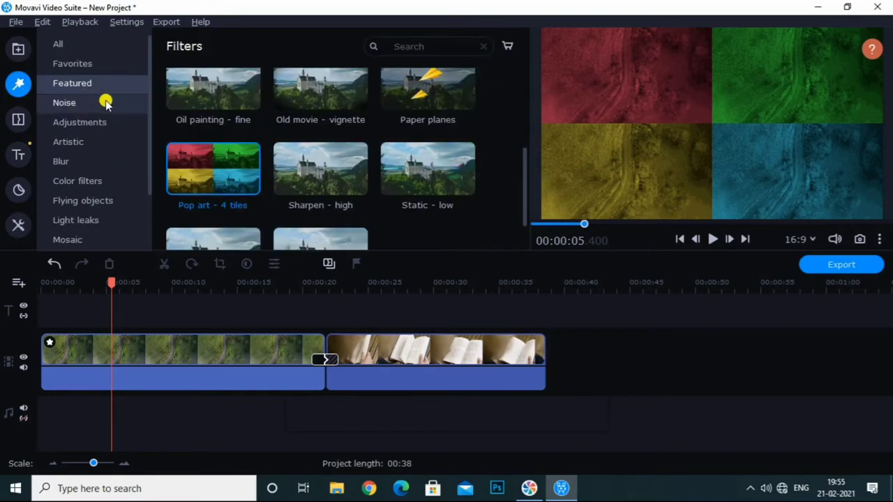
pyautogui.click(15, 225)
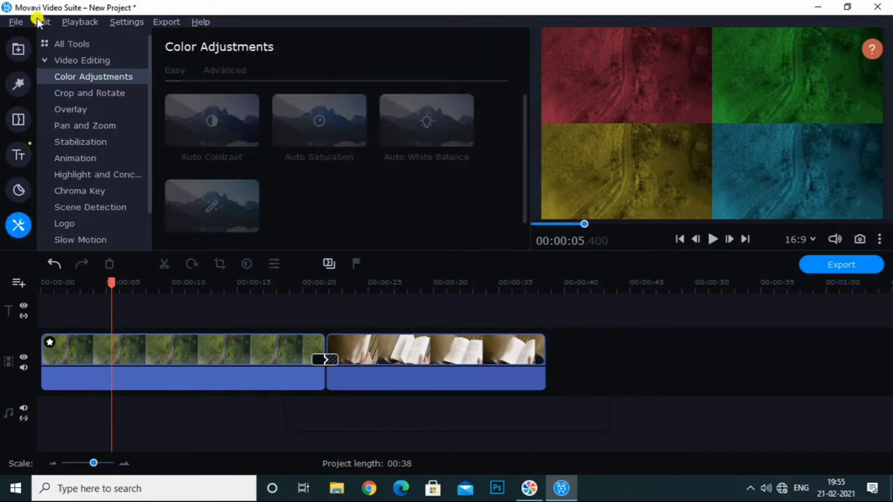
pyautogui.click(119, 349)
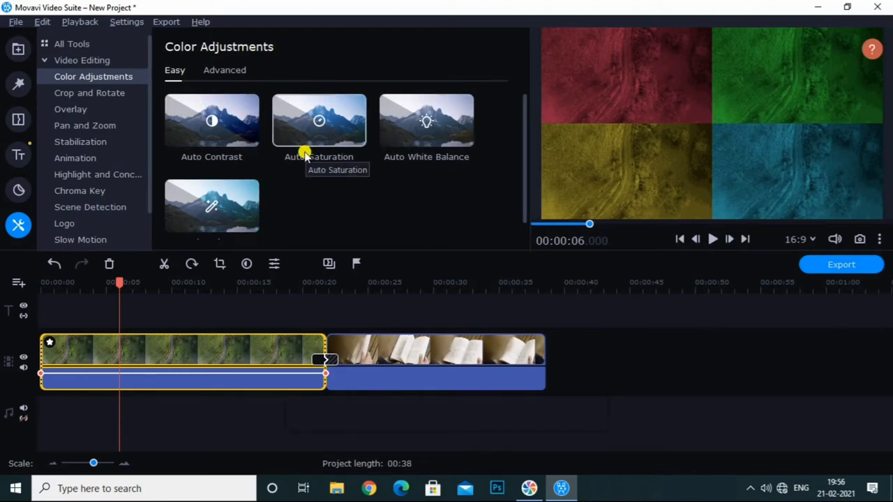
pyautogui.click(224, 71)
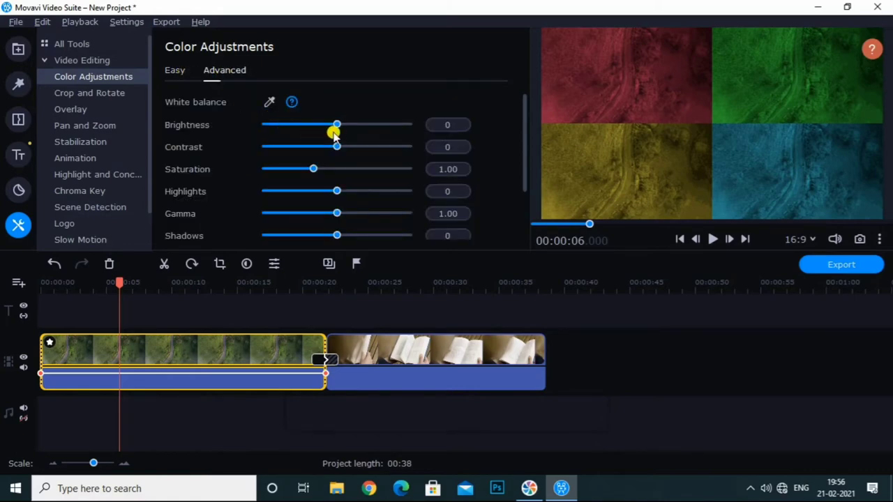
pyautogui.moveTo(335, 125)
pyautogui.mouseDown()
pyautogui.moveTo(398, 123)
pyautogui.moveTo(345, 126)
pyautogui.mouseUp()
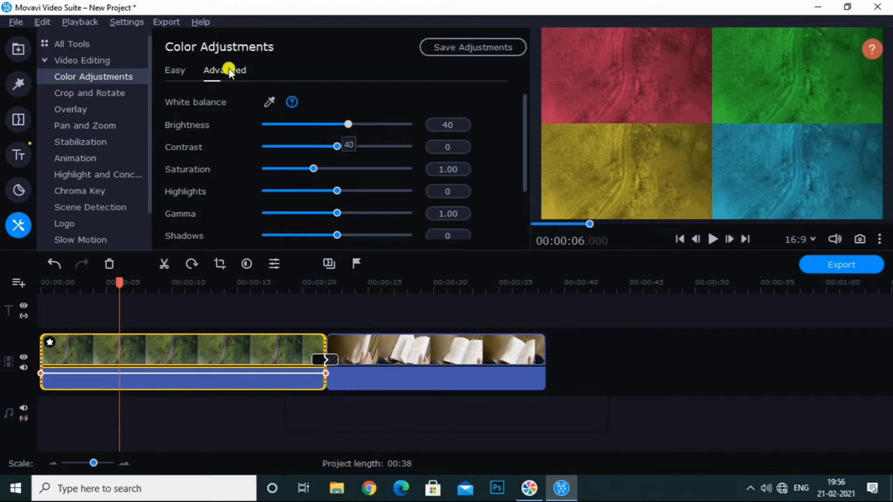
# - Examine the Crop and Rotate settings and the overlay layouts for the road clip
pyautogui.click(70, 95)
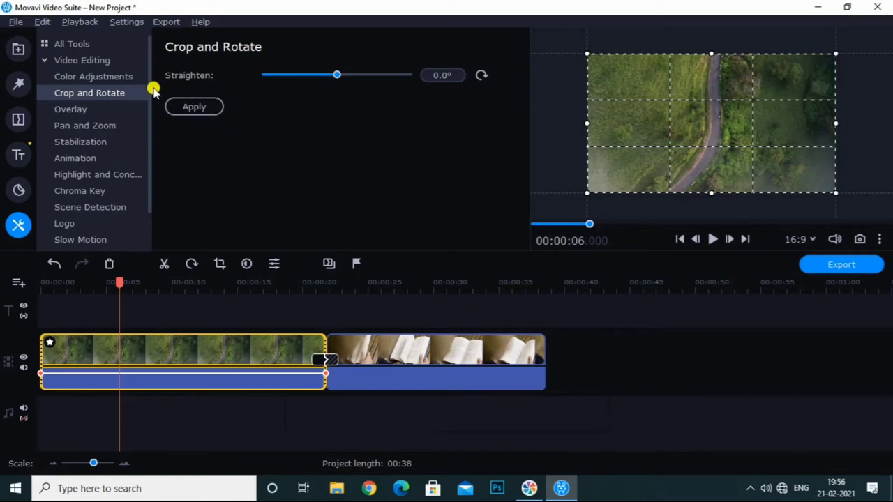
pyautogui.click(83, 109)
pyautogui.scroll(-3, 274, 153)
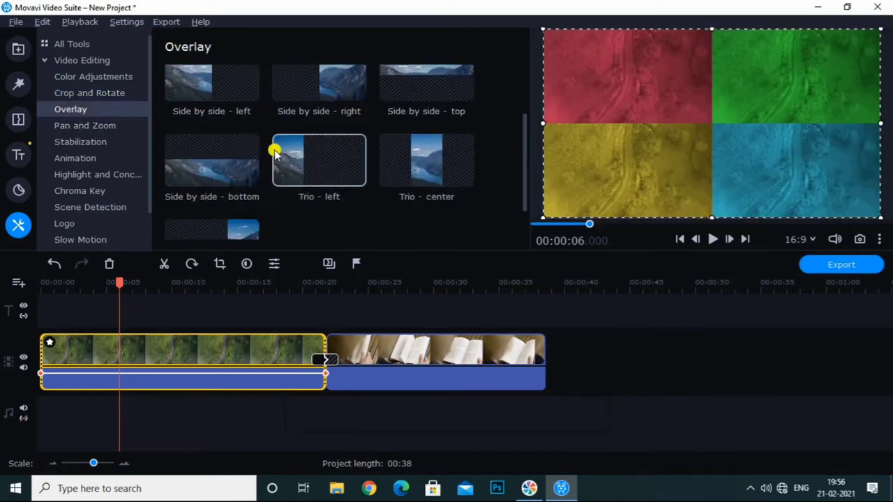
pyautogui.scroll(3, 269, 162)
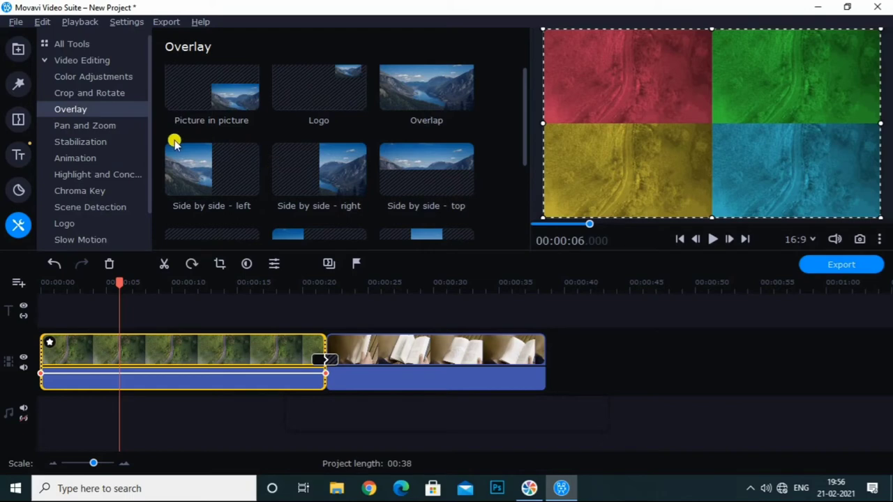
# - Place the book clip on the overlay track above the road clip, starting at about 2.6 seconds
pyautogui.click(238, 429)
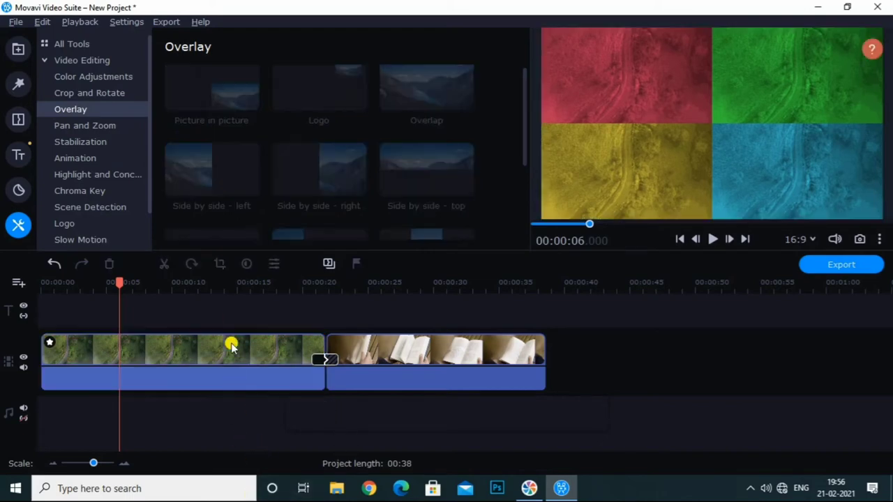
pyautogui.click(421, 357)
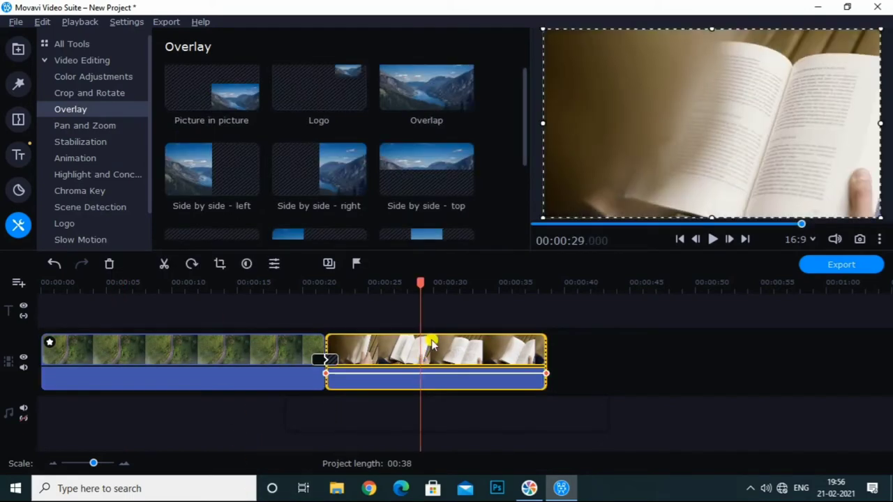
pyautogui.moveTo(424, 345); pyautogui.dragTo(168, 329)
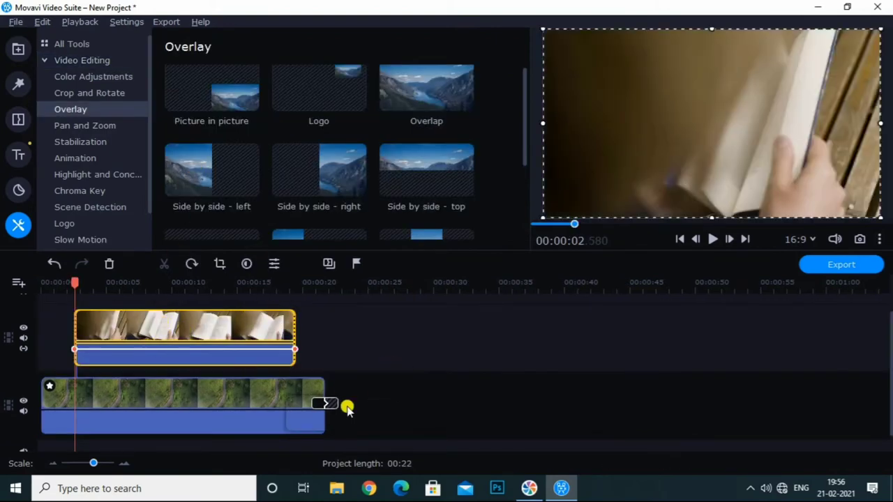
pyautogui.click(123, 327)
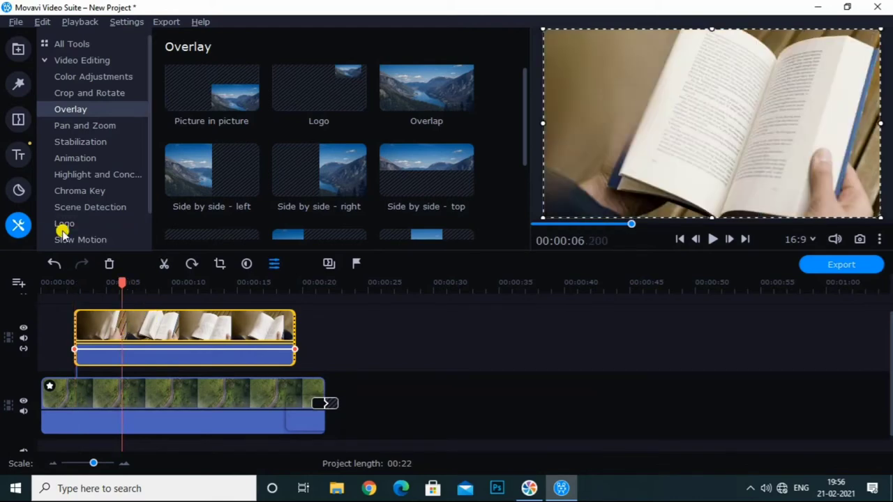
# - Apply the Picture in picture overlay layout to the book clip and enlarge its inset toward the frame's centre
pyautogui.scroll(-2, 399, 180)
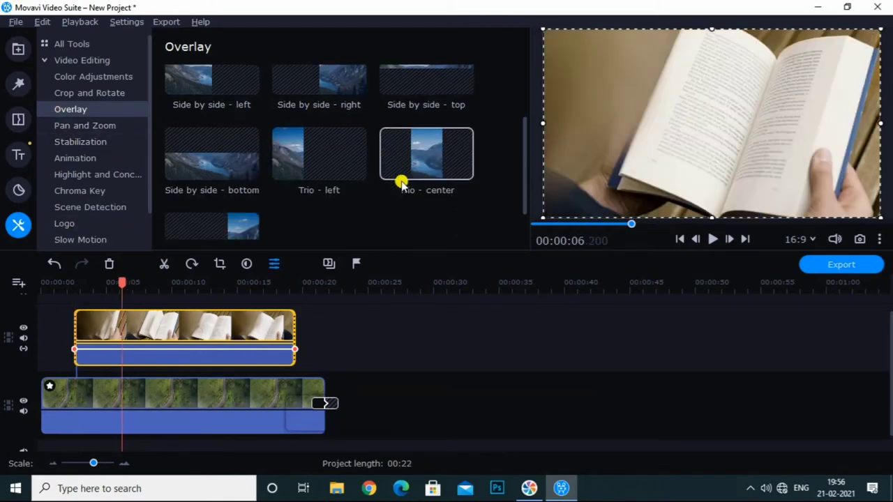
pyautogui.scroll(2, 405, 179)
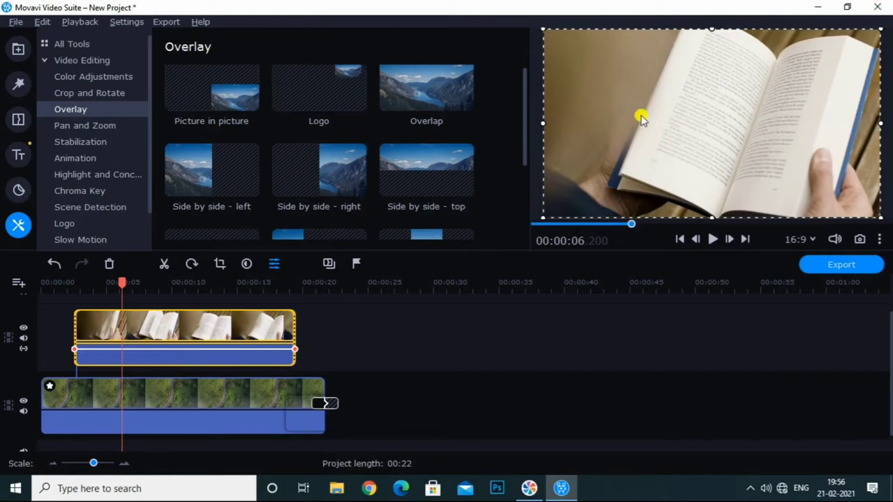
pyautogui.scroll(1, 332, 150)
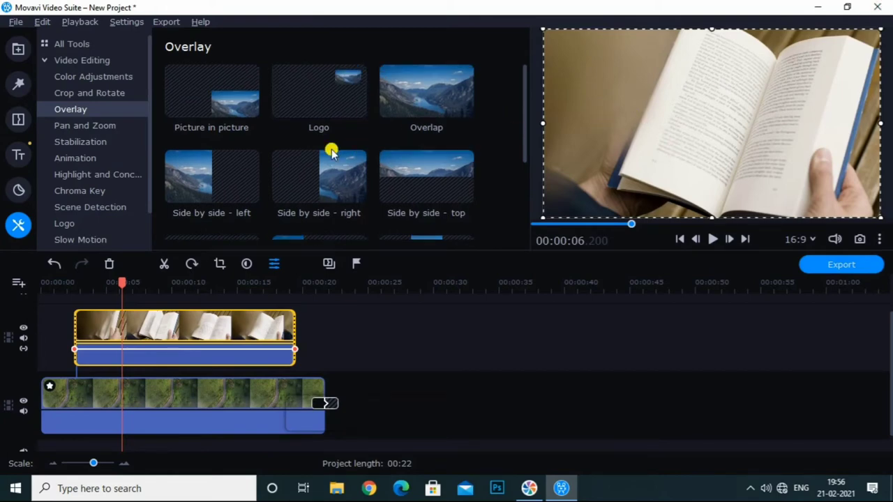
pyautogui.click(224, 101)
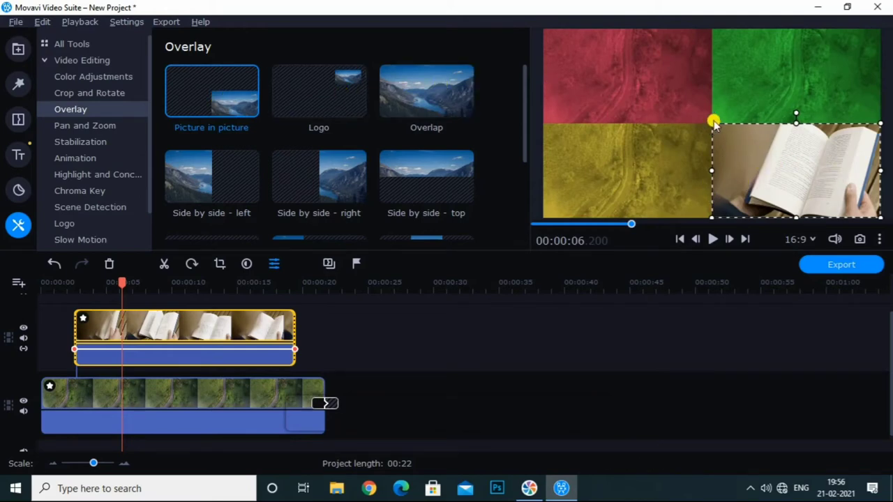
pyautogui.moveTo(712, 123); pyautogui.dragTo(653, 113)
# - Switch the book clip's overlay layout to Side by side - top
pyautogui.scroll(-3, 358, 119)
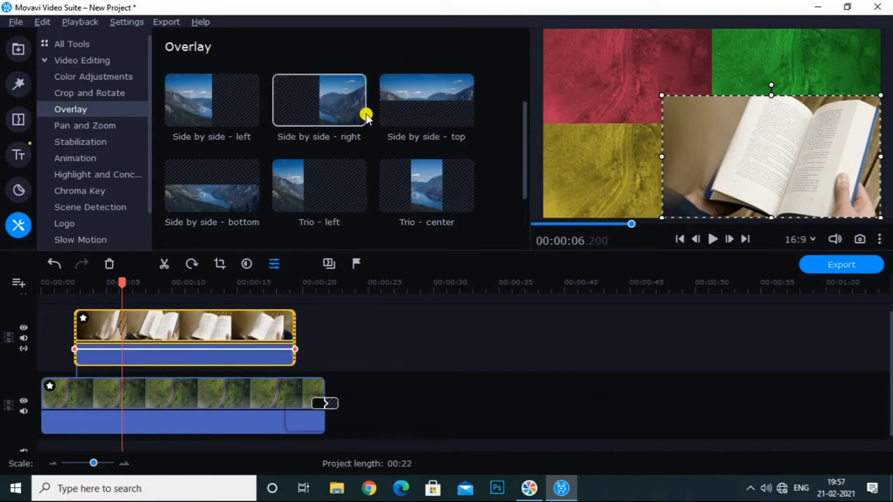
pyautogui.scroll(1, 366, 119)
pyautogui.click(419, 153)
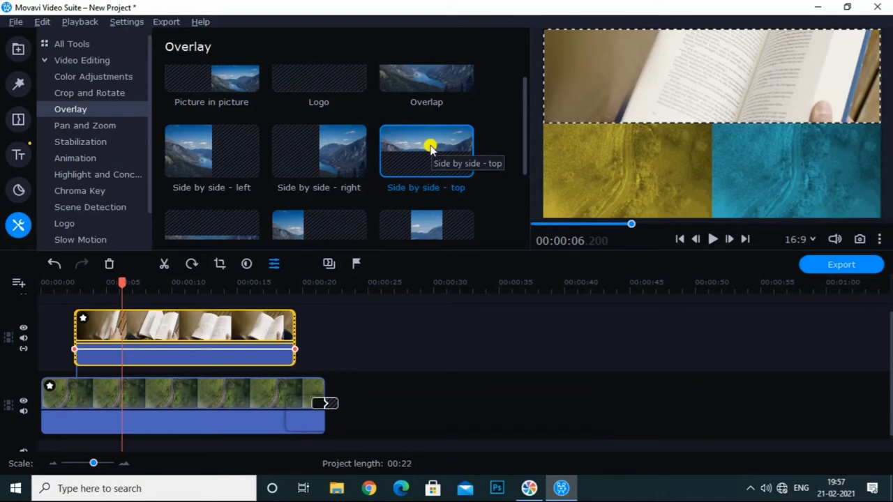
# - Open the Pan and Zoom presets and move the book clip back onto the main video track after the road clip
pyautogui.click(88, 125)
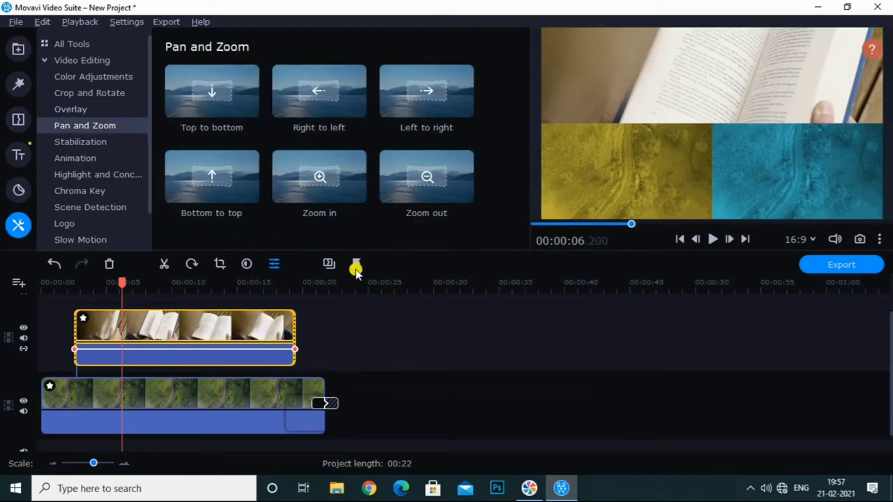
pyautogui.moveTo(199, 316); pyautogui.dragTo(454, 384)
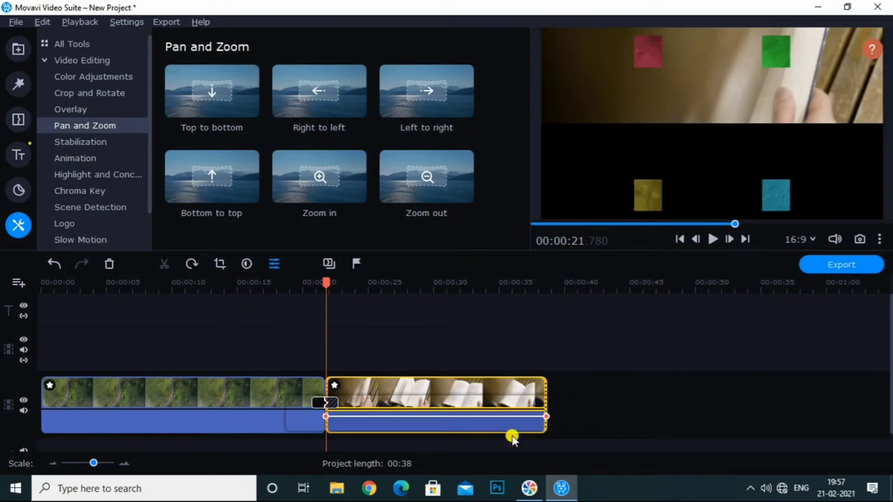
pyautogui.moveTo(325, 284); pyautogui.dragTo(150, 285)
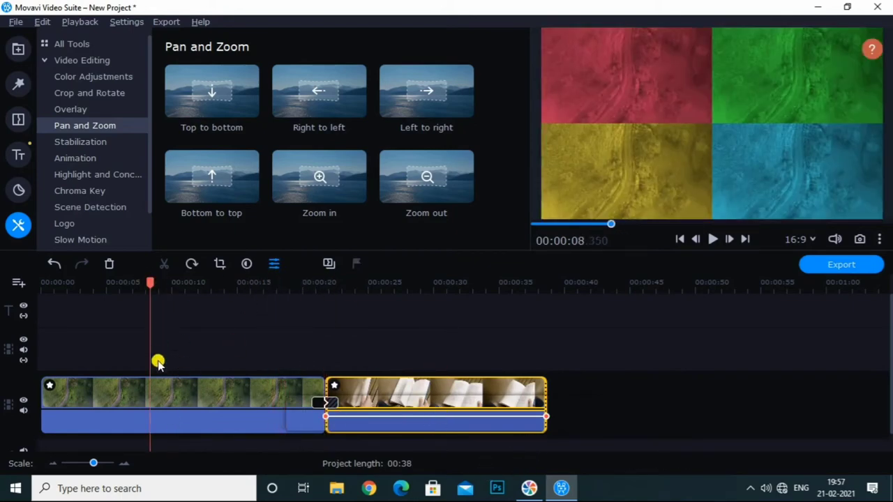
pyautogui.click(454, 390)
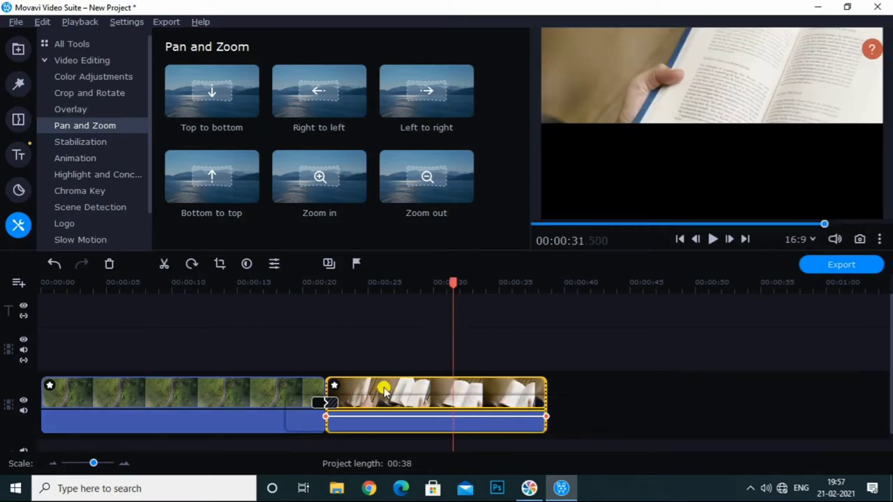
# - Undo the book clip's track moves and overlay layouts, restoring it full-frame after the road clip
pyautogui.hotkey('ctrl', 'z')
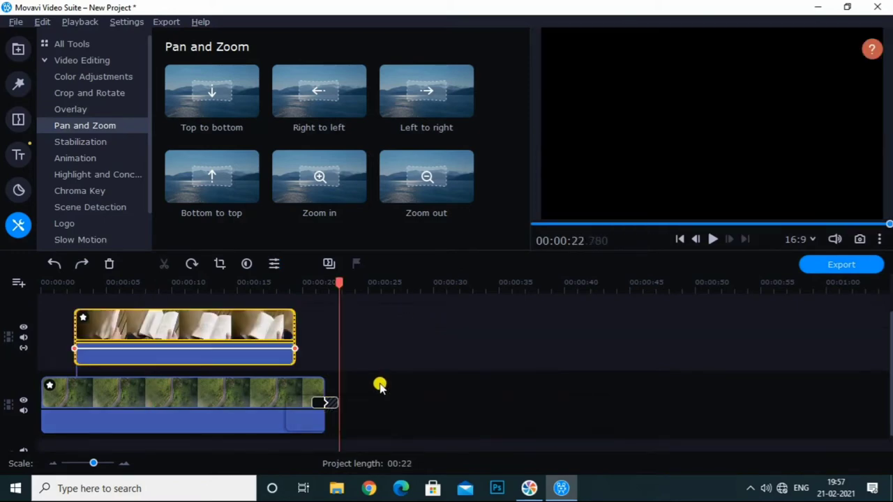
pyautogui.hotkey('ctrl', 'y')
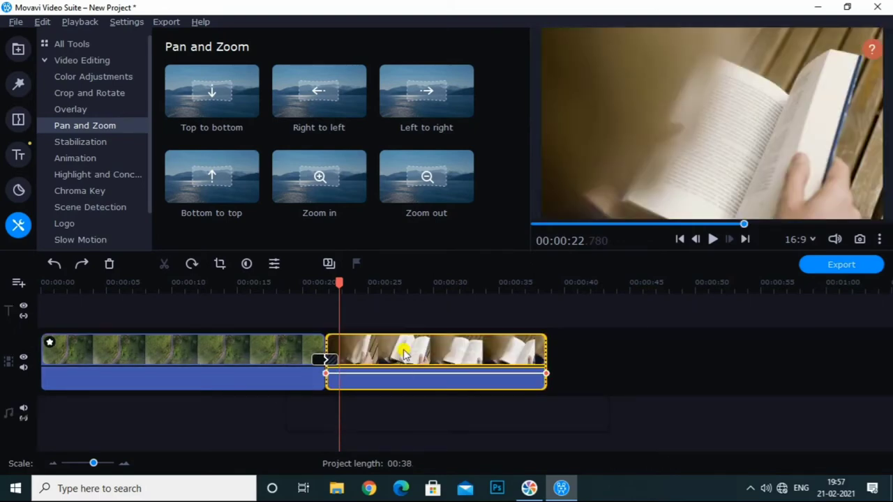
# - Add the Zoom in pan-and-zoom effect to the book clip at about the 25-second mark
pyautogui.moveTo(339, 284); pyautogui.dragTo(433, 303)
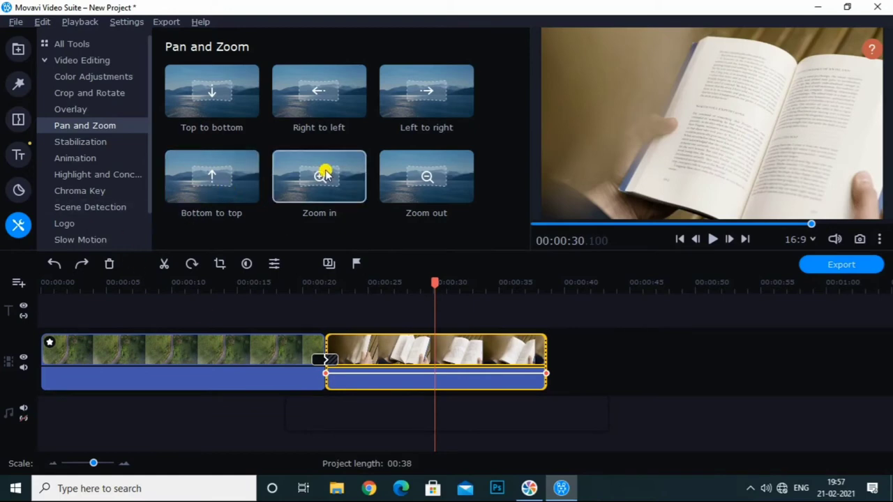
pyautogui.click(300, 181)
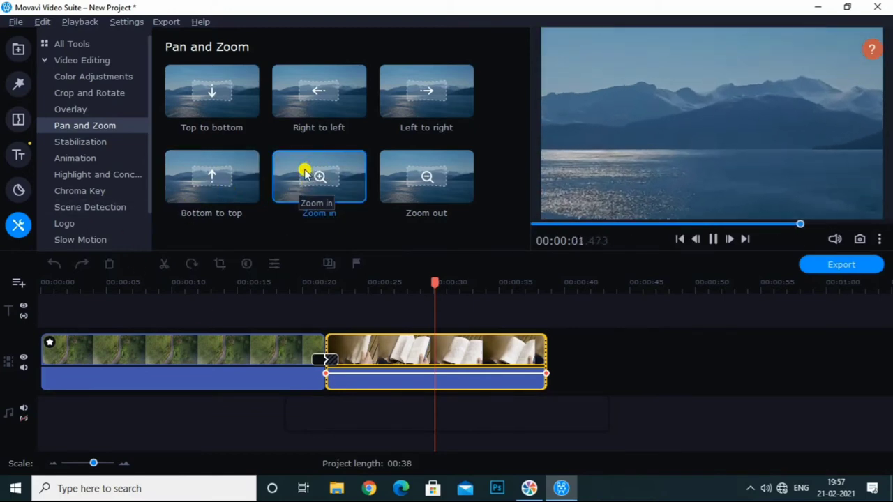
pyautogui.moveTo(305, 171); pyautogui.dragTo(371, 354)
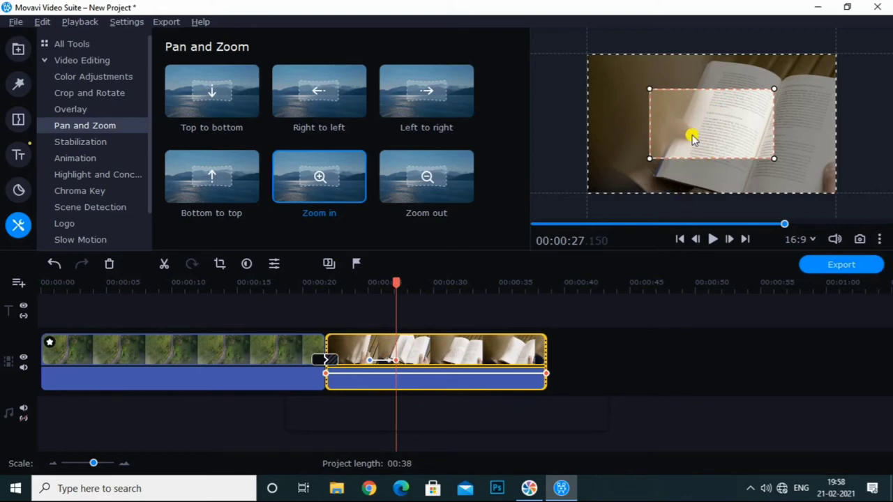
# - Shrink the zoom's target frame and position it over the text on the book's left page
pyautogui.moveTo(693, 137); pyautogui.dragTo(712, 123)
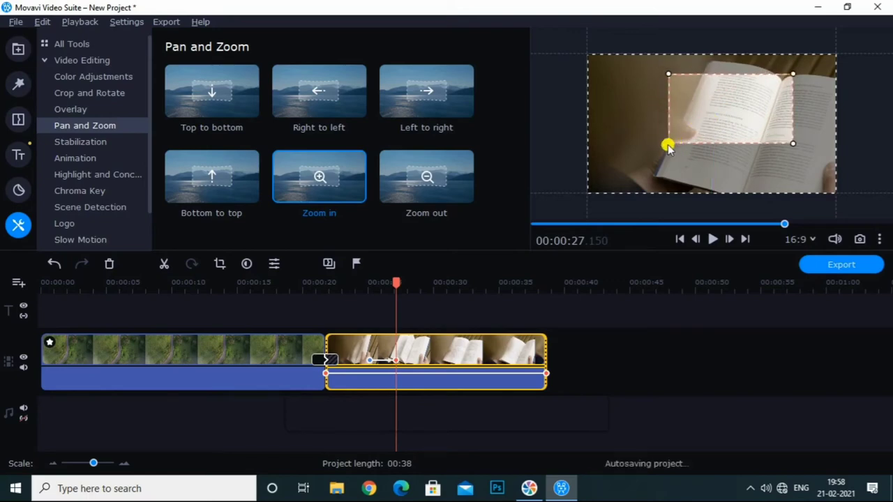
pyautogui.moveTo(668, 143); pyautogui.dragTo(686, 138)
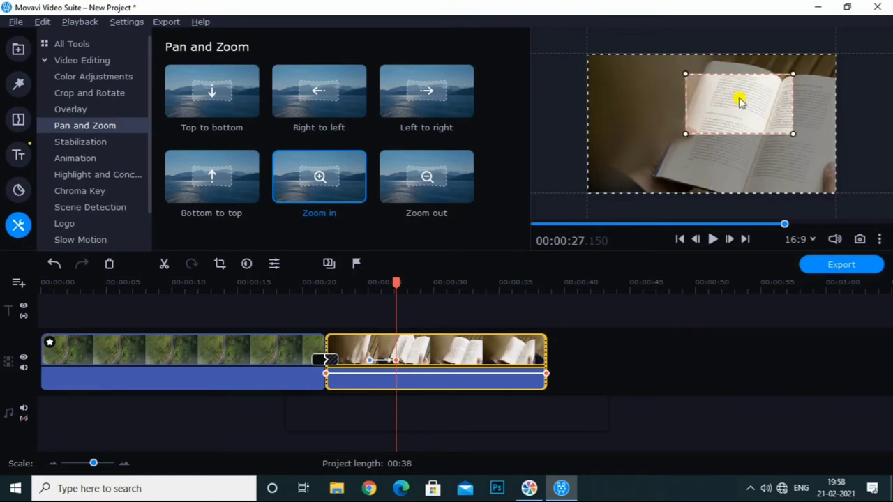
pyautogui.moveTo(741, 102); pyautogui.dragTo(724, 113)
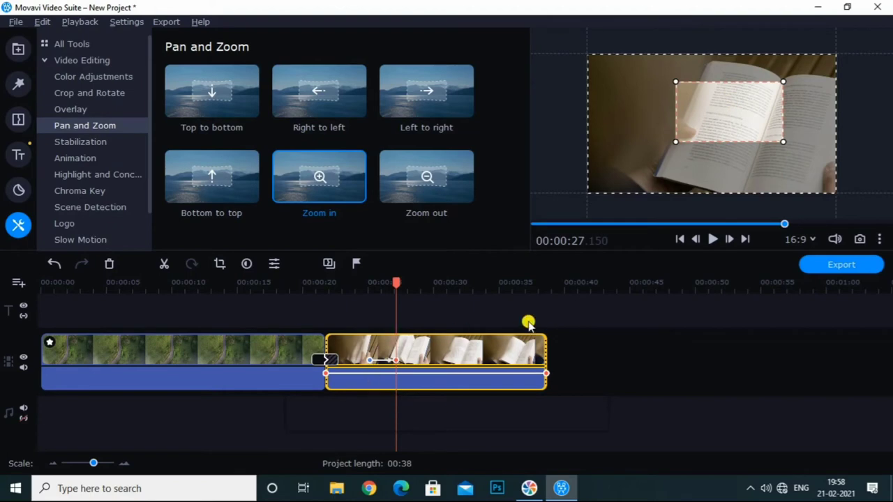
# - Play back the zoom effect on the book clip and open the Stabilization tool
pyautogui.click(582, 351)
pyautogui.moveTo(387, 298); pyautogui.dragTo(295, 309)
pyautogui.press('space')
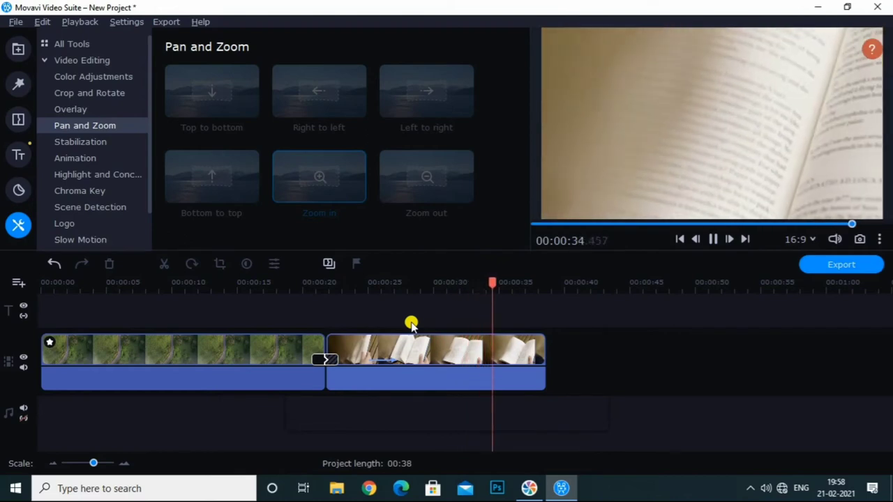
pyautogui.click(103, 143)
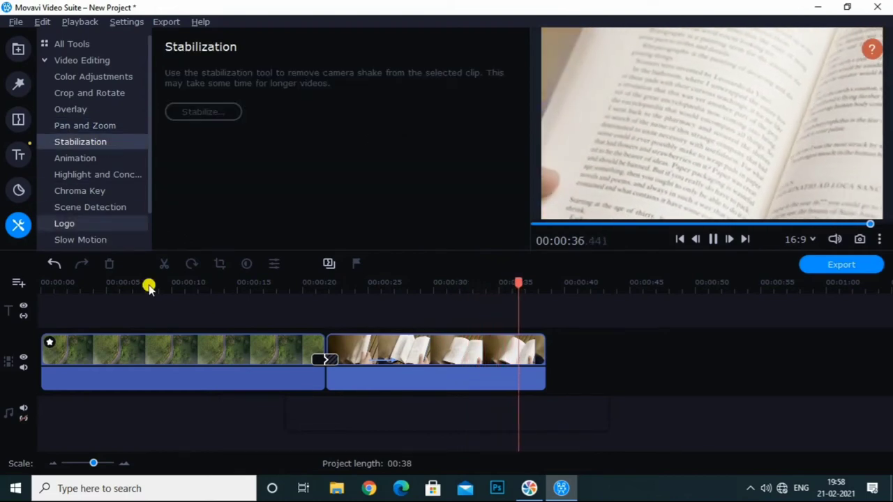
# - Delete the book clip and the leftover transition at the end of the road clip
pyautogui.click(457, 342)
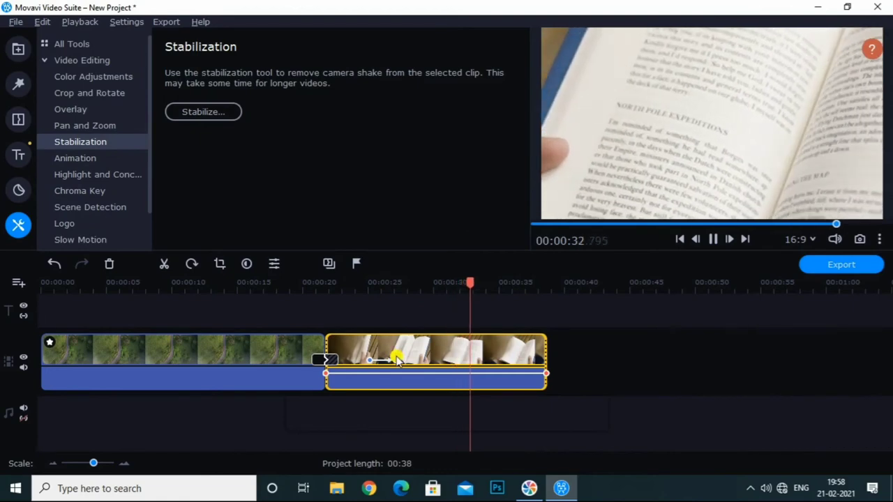
pyautogui.press('Delete')
pyautogui.click(325, 366)
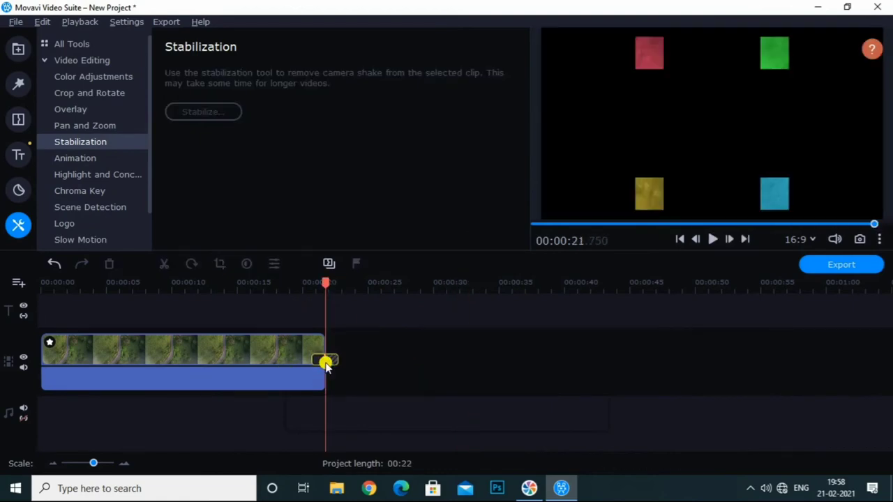
pyautogui.press('Delete')
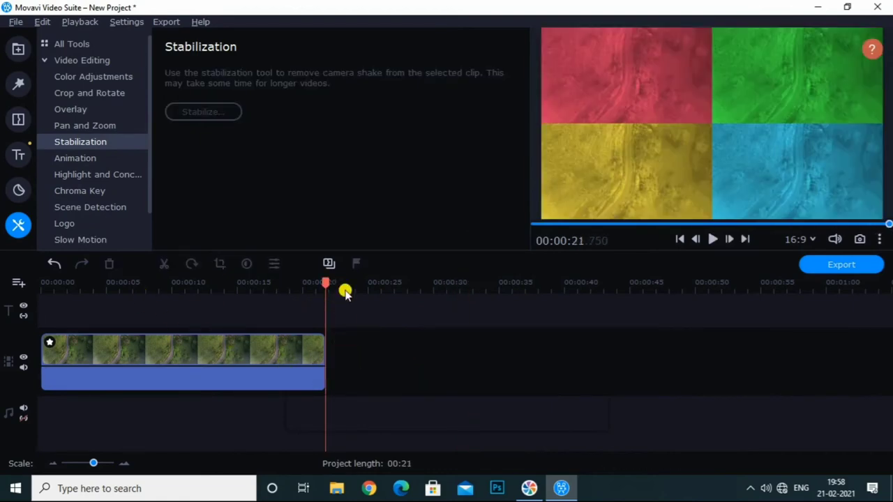
# - Add the Downward animation preset to the road clip at about 10.3 seconds
pyautogui.moveTo(344, 291); pyautogui.dragTo(219, 299)
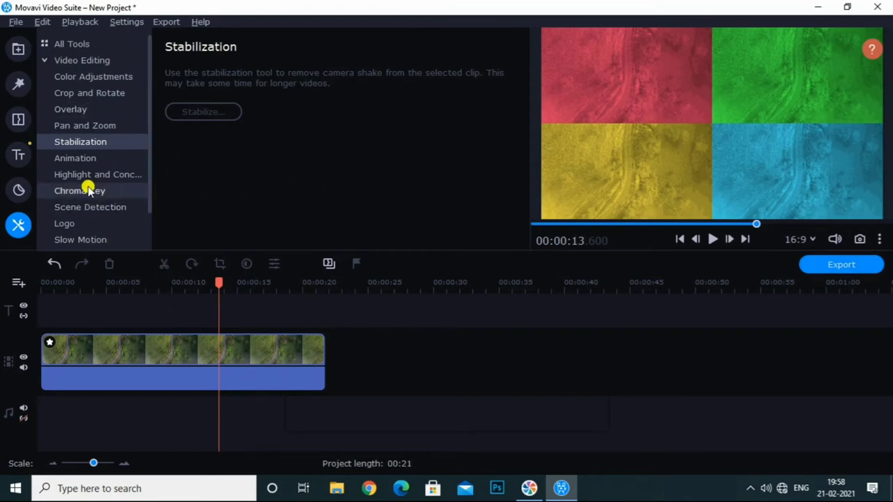
pyautogui.click(103, 159)
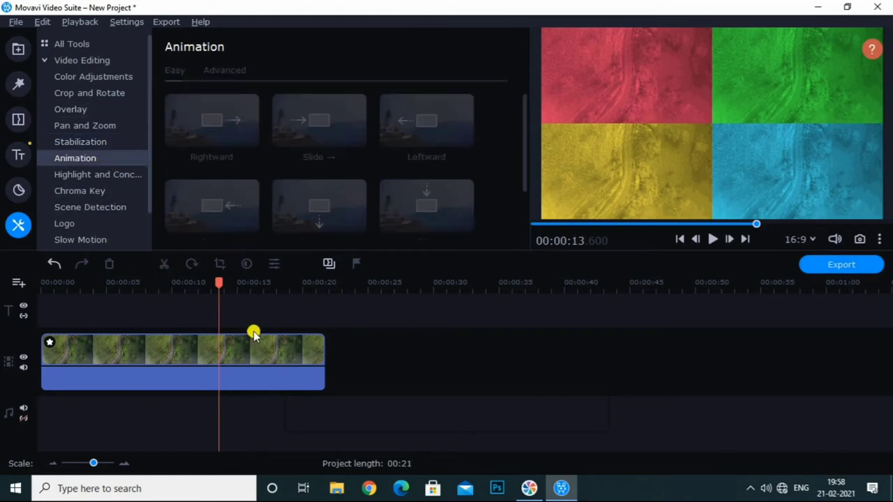
pyautogui.click(251, 353)
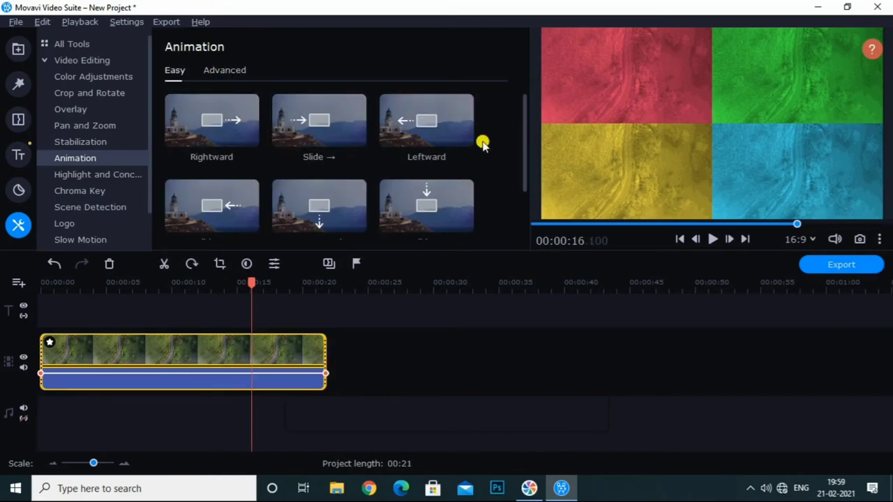
pyautogui.scroll(-1, 415, 179)
pyautogui.scroll(1, 367, 139)
pyautogui.scroll(-2, 361, 199)
pyautogui.scroll(1, 331, 206)
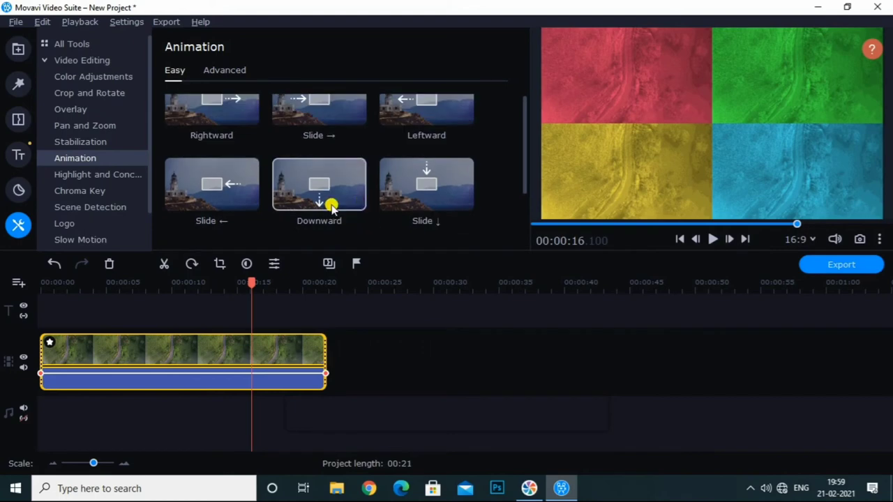
pyautogui.moveTo(332, 188)
pyautogui.mouseDown()
pyautogui.moveTo(169, 391)
pyautogui.moveTo(153, 339)
pyautogui.moveTo(175, 340)
pyautogui.mouseUp()
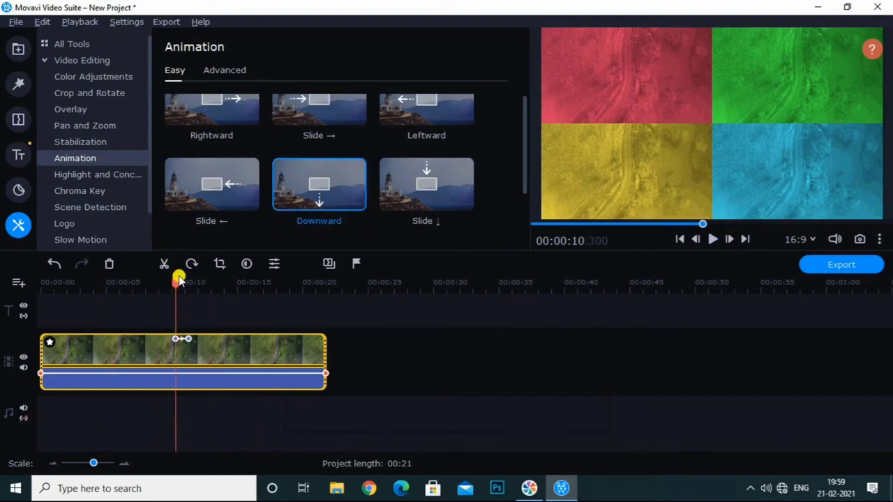
# - Place the playhead at about 8 seconds, before the Downward animation, and browse the Easy animation presets
pyautogui.moveTo(176, 282); pyautogui.dragTo(143, 287)
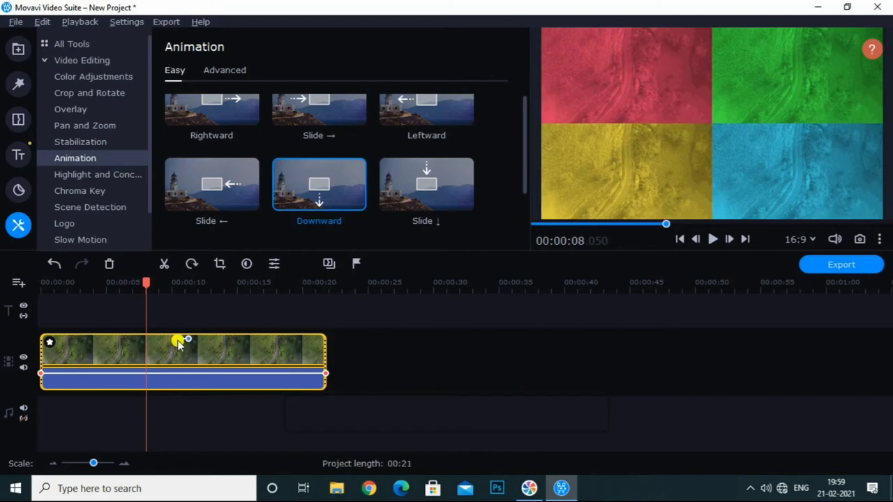
pyautogui.scroll(1, 401, 178)
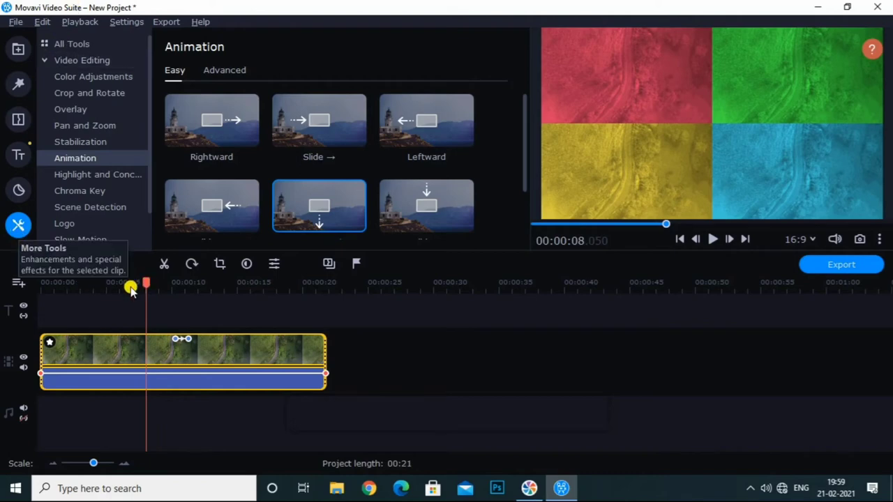
pyautogui.scroll(-1, 329, 185)
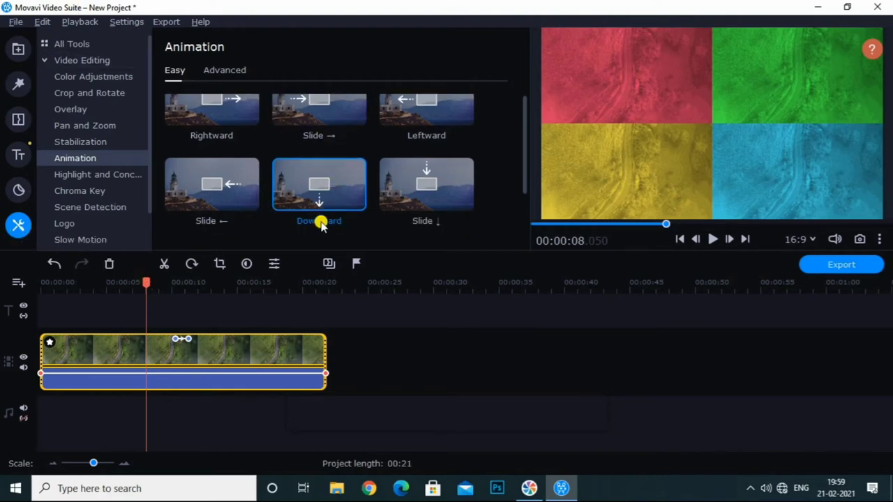
# - Play back the road clip's Downward animation from about 10 seconds
pyautogui.moveTo(146, 286)
pyautogui.mouseDown()
pyautogui.moveTo(168, 283)
pyautogui.moveTo(160, 287)
pyautogui.mouseUp()
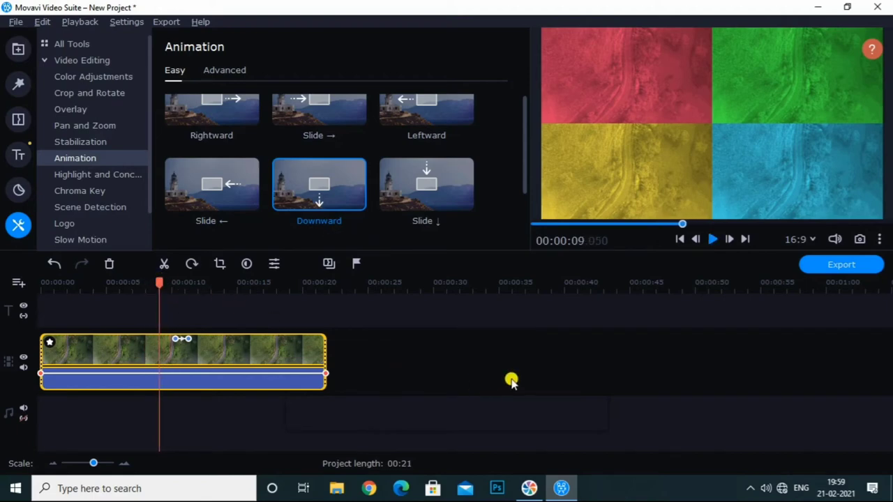
pyautogui.press('space')
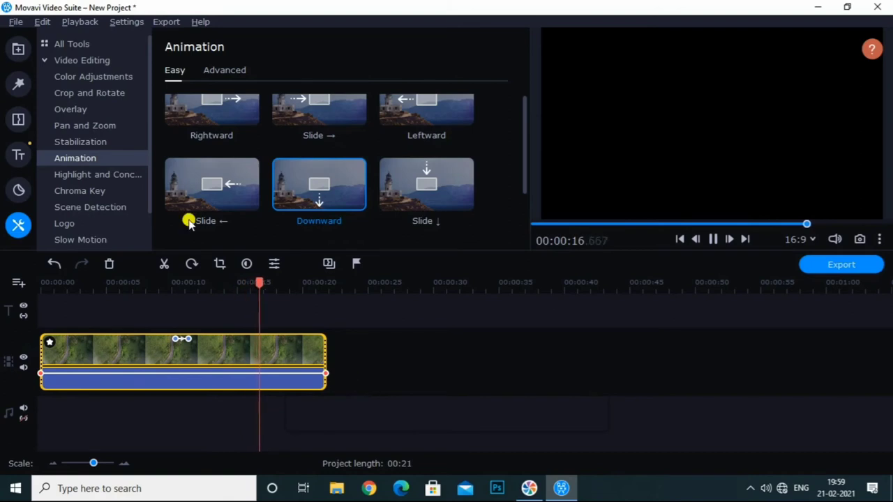
# - Apply a rectangular highlight with 50% opacity over the green quadrant of the road clip
pyautogui.click(120, 175)
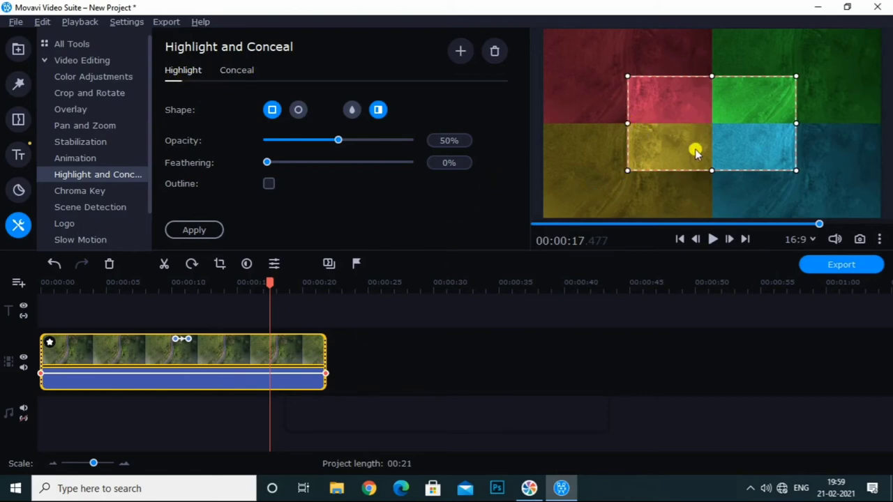
pyautogui.moveTo(721, 136); pyautogui.dragTo(781, 100)
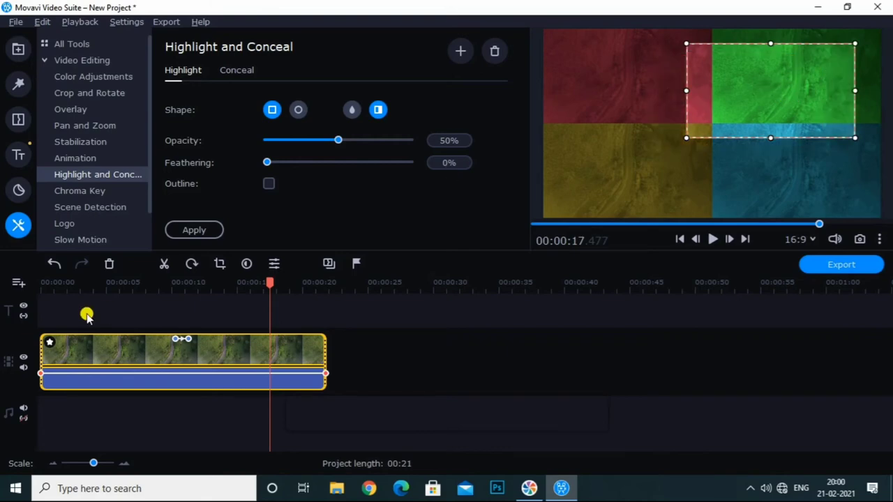
pyautogui.click(194, 231)
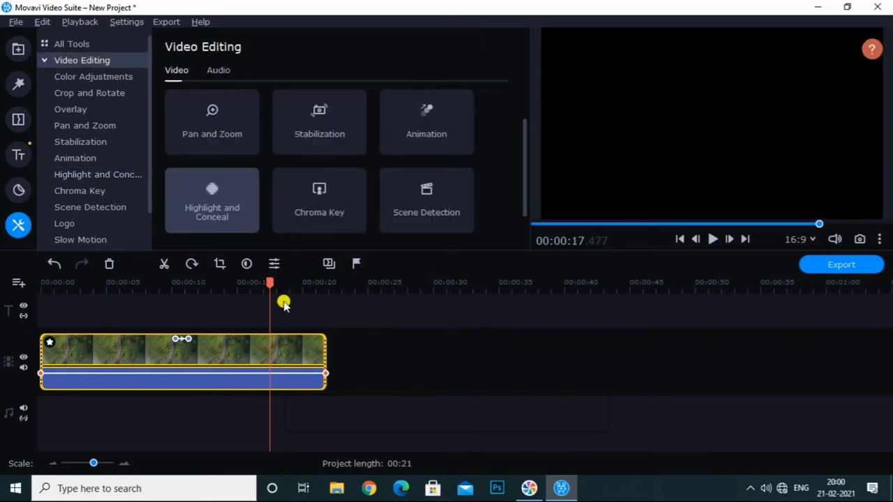
# - Play back the highlighted road clip from the start of the timeline
pyautogui.moveTo(265, 286); pyautogui.dragTo(40, 286)
pyautogui.click(407, 361)
pyautogui.press('space')
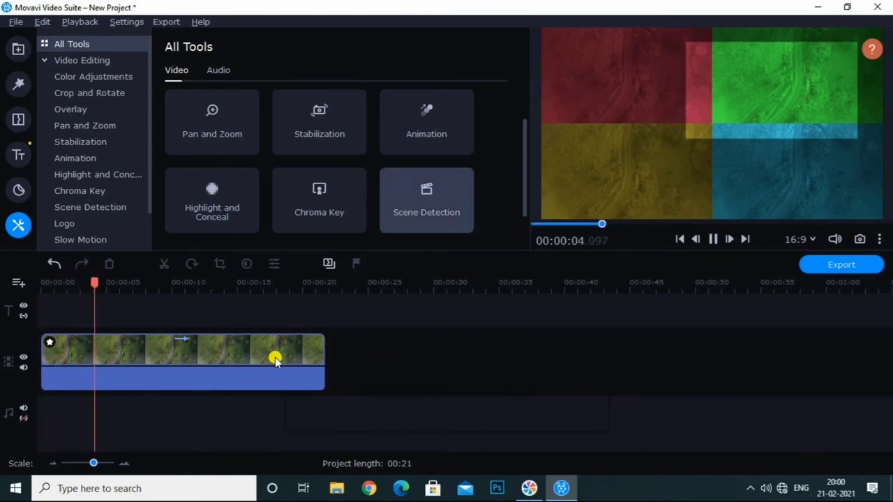
# - Stop playback and split the road clip at about 5.6 seconds
pyautogui.press('space')
pyautogui.click(115, 352)
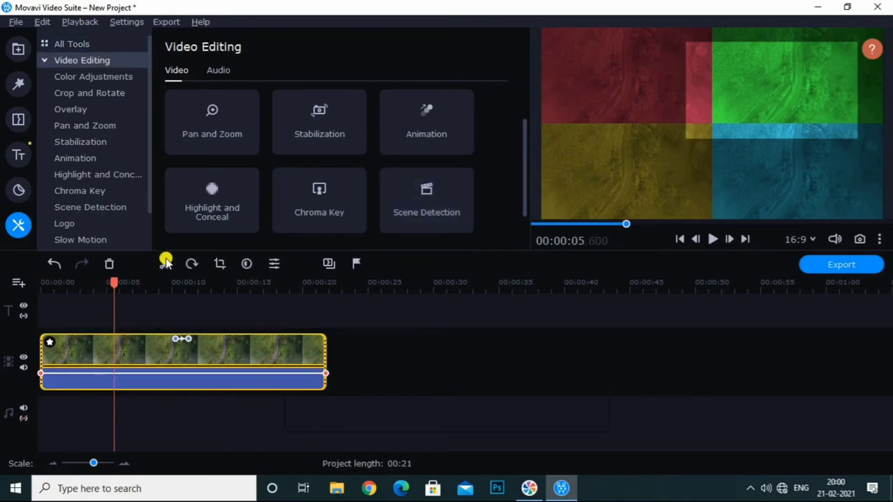
pyautogui.click(164, 263)
# - Move the highlight area of the first road piece onto the yellow quadrant and apply it
pyautogui.click(85, 351)
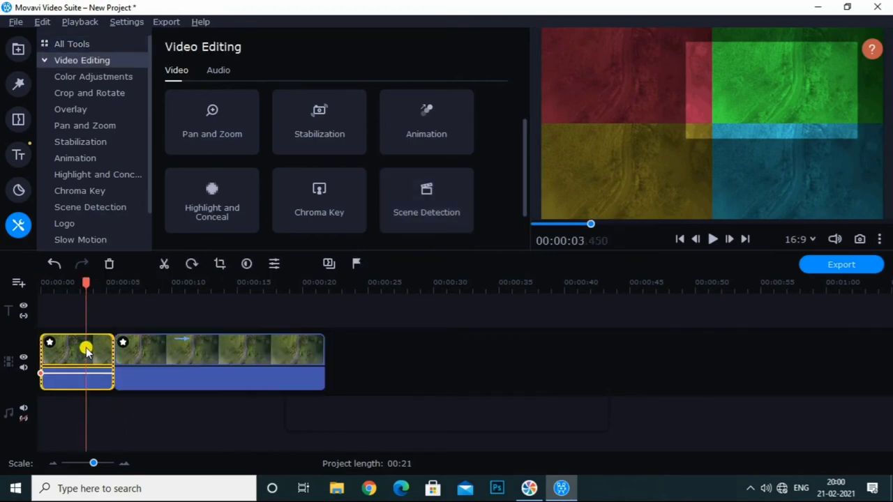
pyautogui.click(75, 284)
pyautogui.click(100, 174)
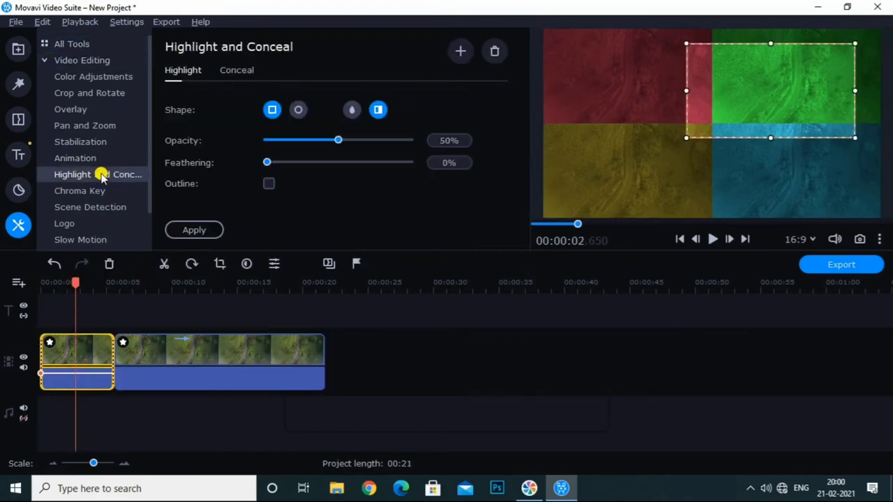
pyautogui.moveTo(753, 95); pyautogui.dragTo(613, 163)
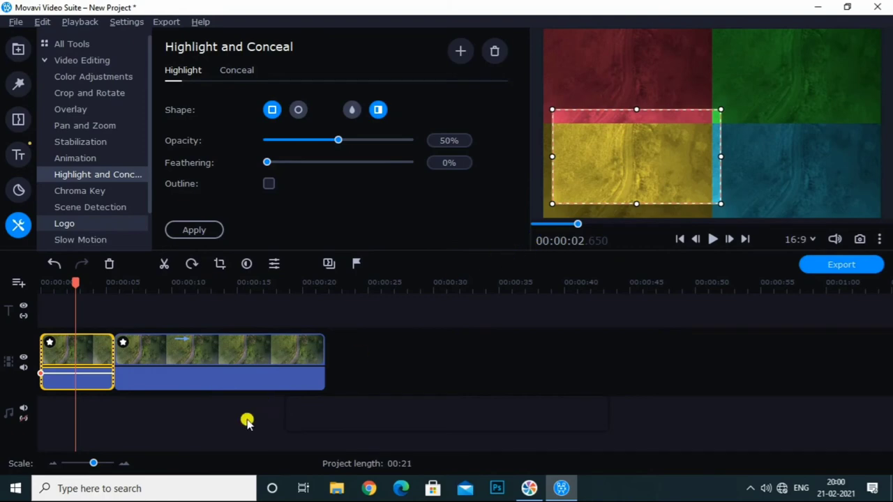
pyautogui.click(186, 229)
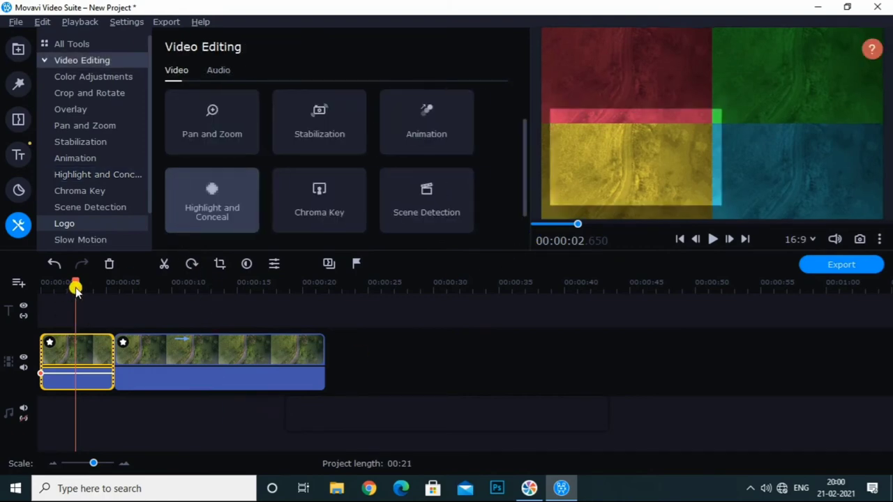
# - Play back from the start across the cut to compare the highlights of the two road pieces
pyautogui.moveTo(76, 292); pyautogui.dragTo(32, 295)
pyautogui.click(67, 317)
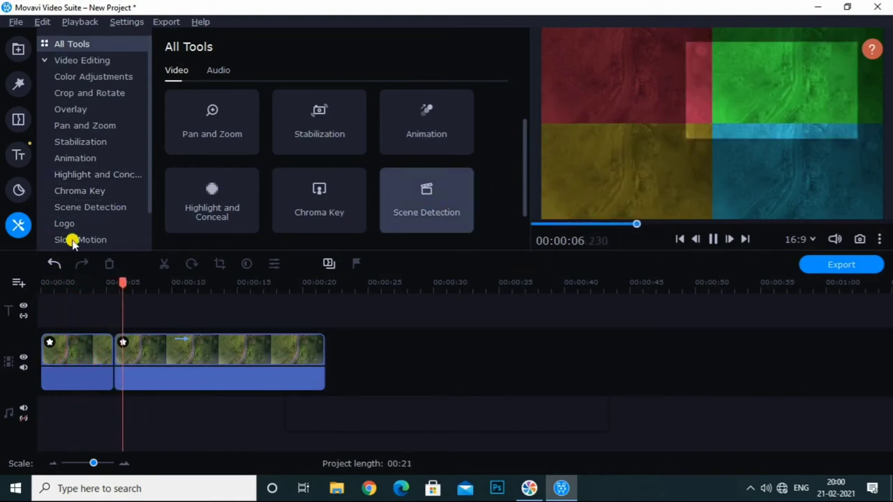
pyautogui.press('space')
# - Conceal the green quadrant of the second road piece with a rectangular pixelation of size 10%
pyautogui.click(98, 176)
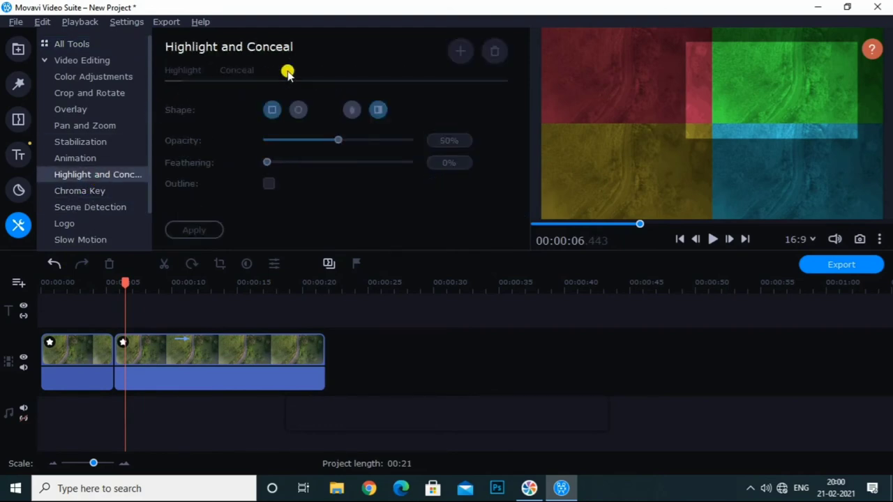
pyautogui.click(202, 361)
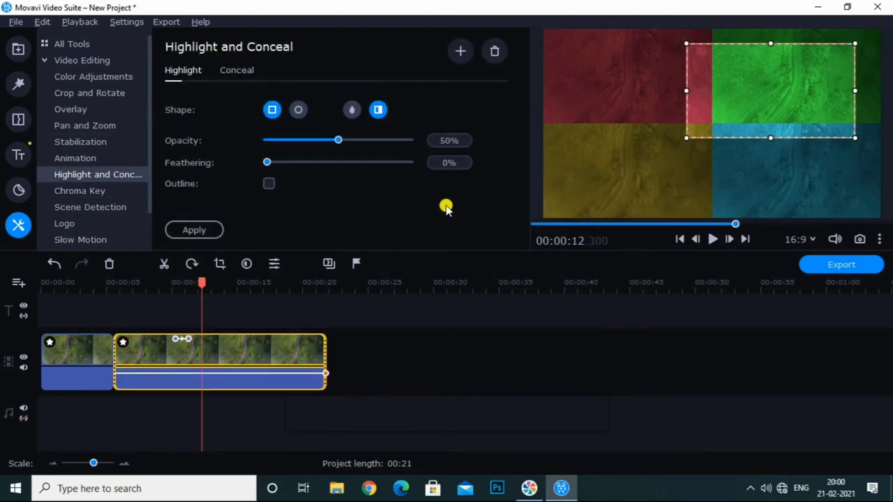
pyautogui.click(238, 69)
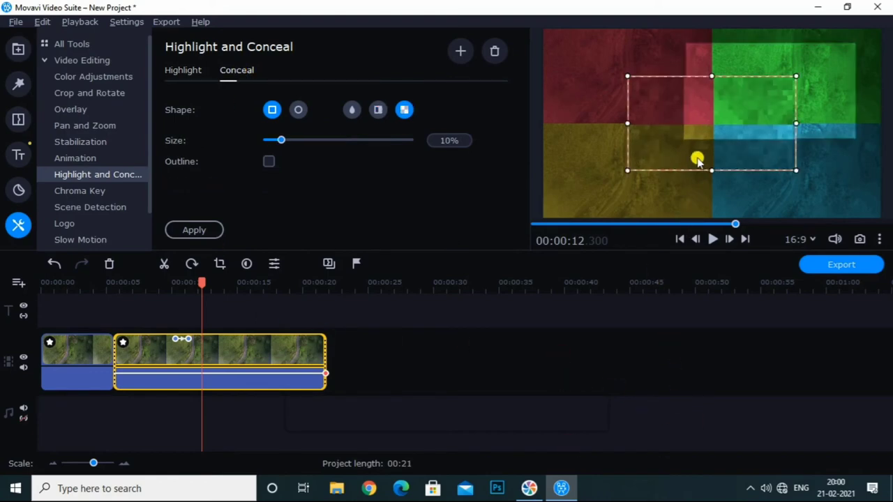
pyautogui.moveTo(698, 160); pyautogui.dragTo(755, 123)
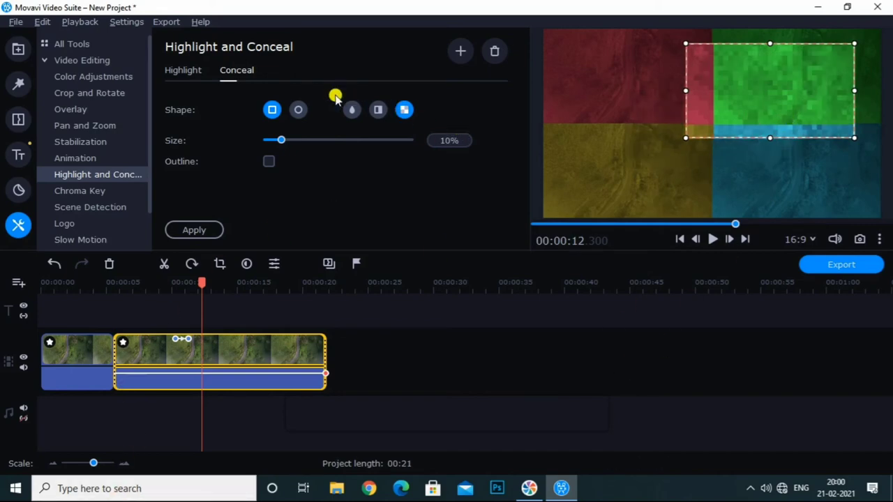
pyautogui.click(194, 230)
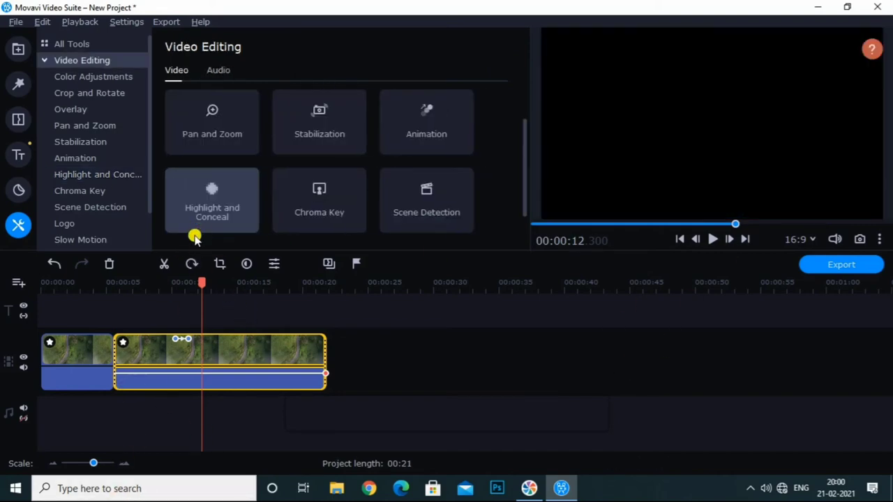
# - Play back the second road piece from just before the cut to check the concealed area
pyautogui.moveTo(203, 284); pyautogui.dragTo(94, 293)
pyautogui.press('space')
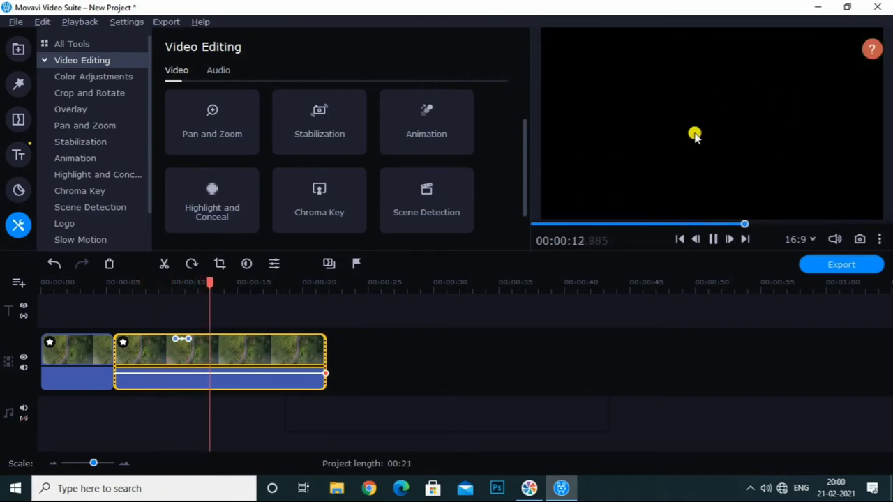
pyautogui.click(163, 341)
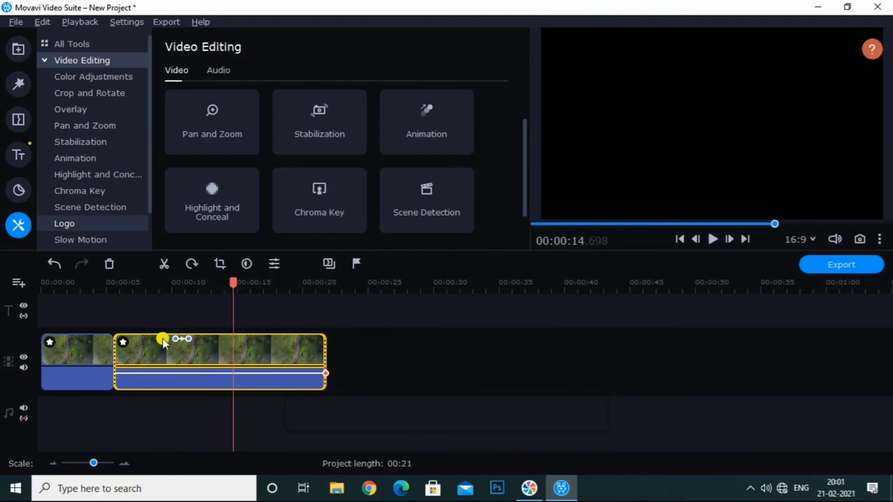
# - Undo the split, highlight, conceal and animation edits on the road clip, and delete the book clip with its leftover transition
pyautogui.hotkey('ctrl', 'z')
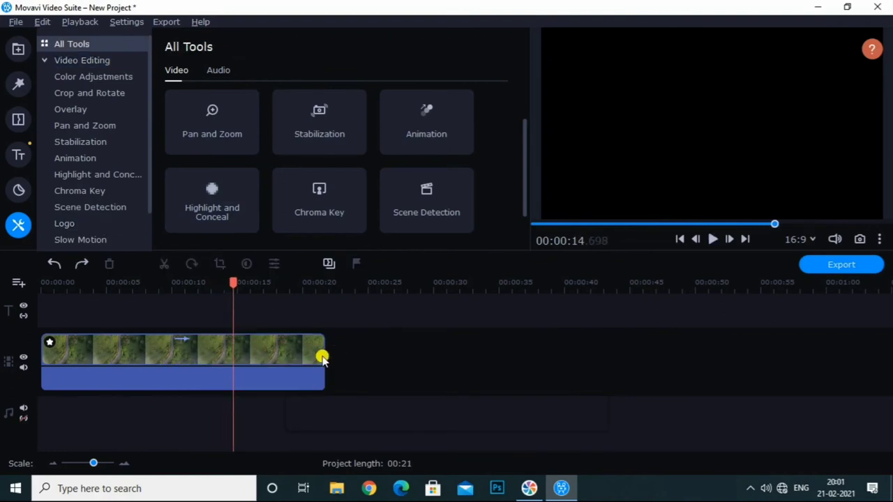
pyautogui.hotkey('ctrl', 'z')
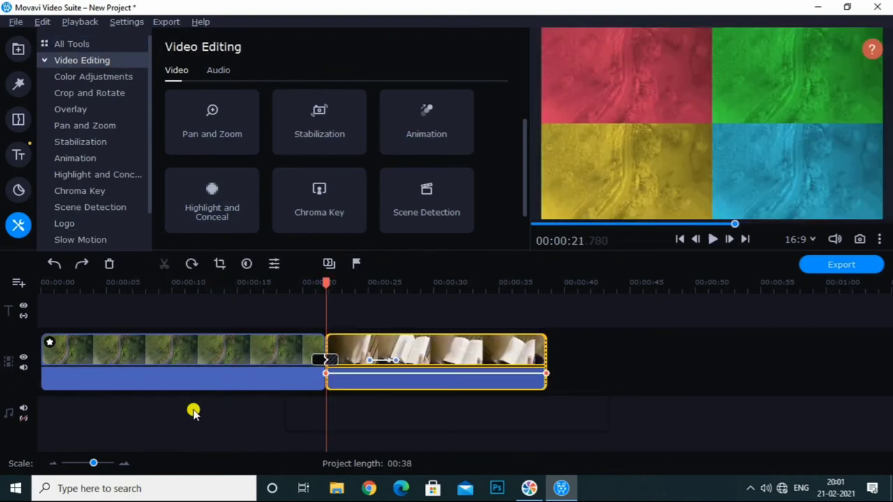
pyautogui.click(419, 357)
pyautogui.press('Delete')
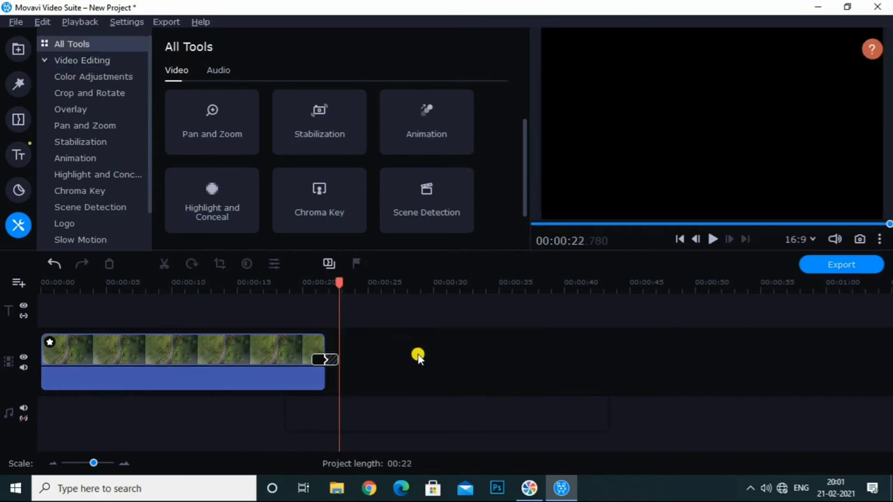
pyautogui.click(330, 357)
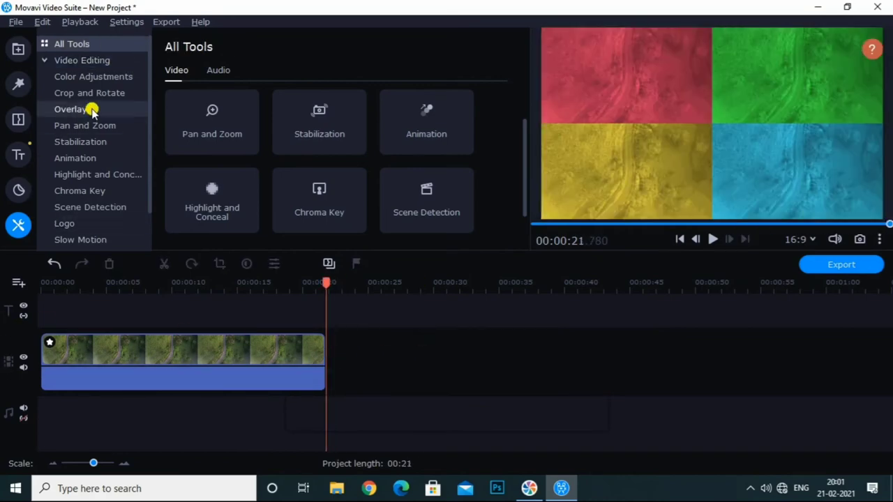
# - Open the Chroma Key tool and place the playhead at about 9.75 seconds
pyautogui.scroll(-1, 91, 195)
pyautogui.click(108, 160)
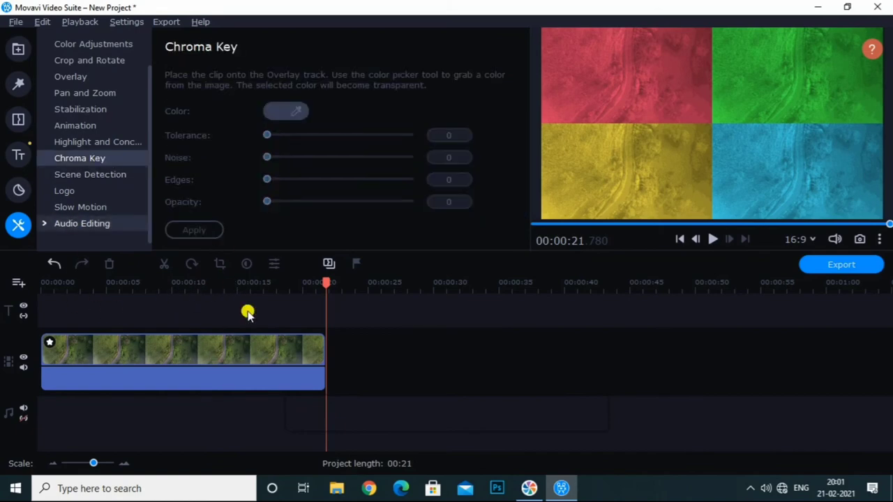
pyautogui.moveTo(333, 277); pyautogui.dragTo(168, 286)
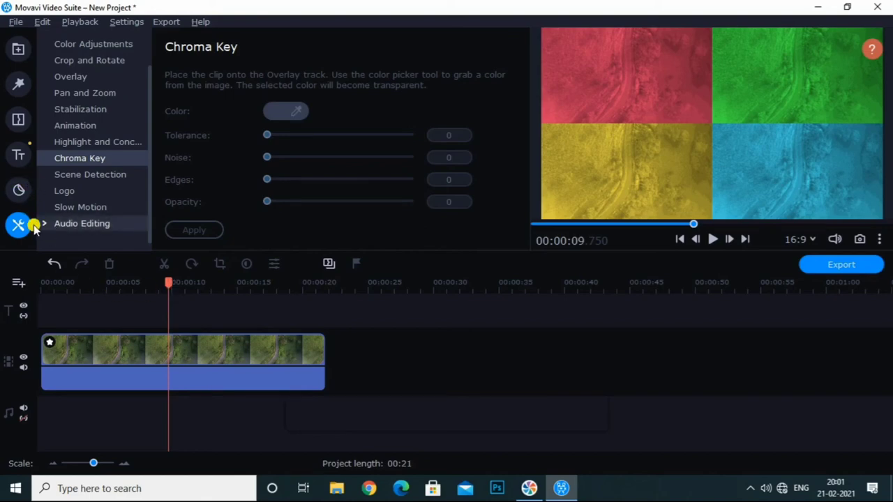
# - Add the Chalkboard background at the start of the timeline and move it to the overlay track above the road clip
pyautogui.click(25, 49)
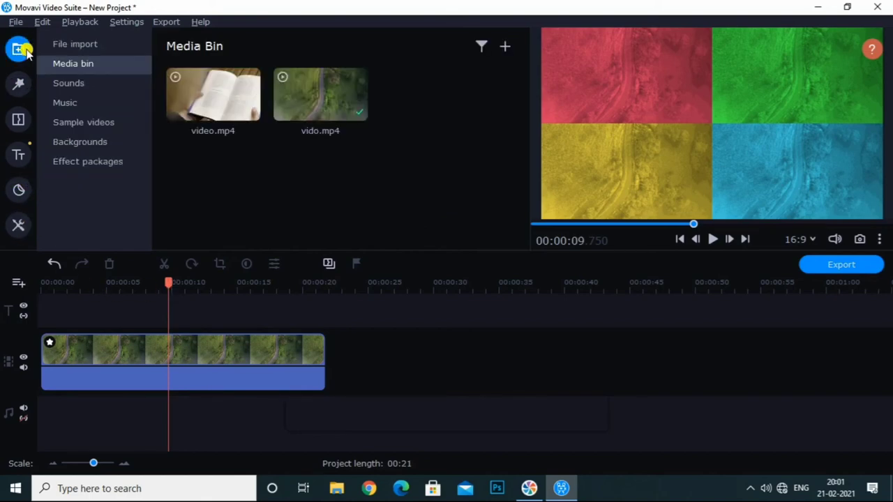
pyautogui.click(117, 144)
pyautogui.scroll(-8, 303, 177)
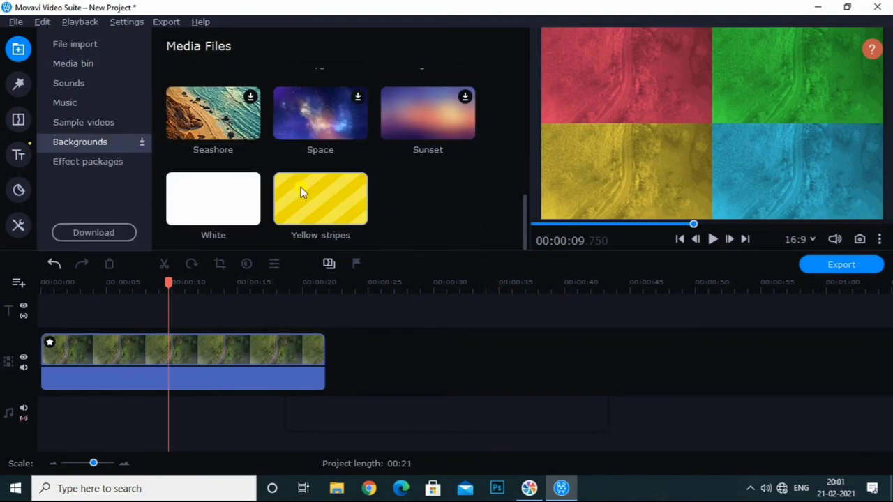
pyautogui.scroll(4, 298, 198)
pyautogui.scroll(3, 298, 197)
pyautogui.scroll(-1, 331, 209)
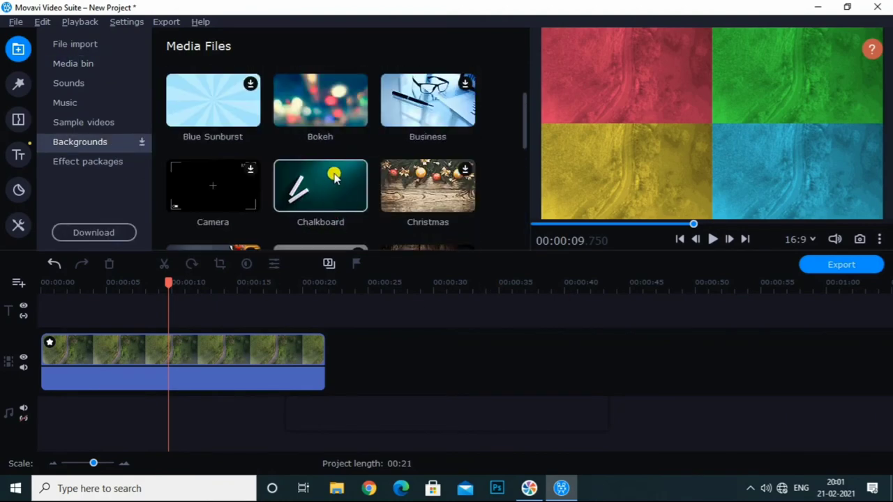
pyautogui.moveTo(334, 176); pyautogui.dragTo(57, 272)
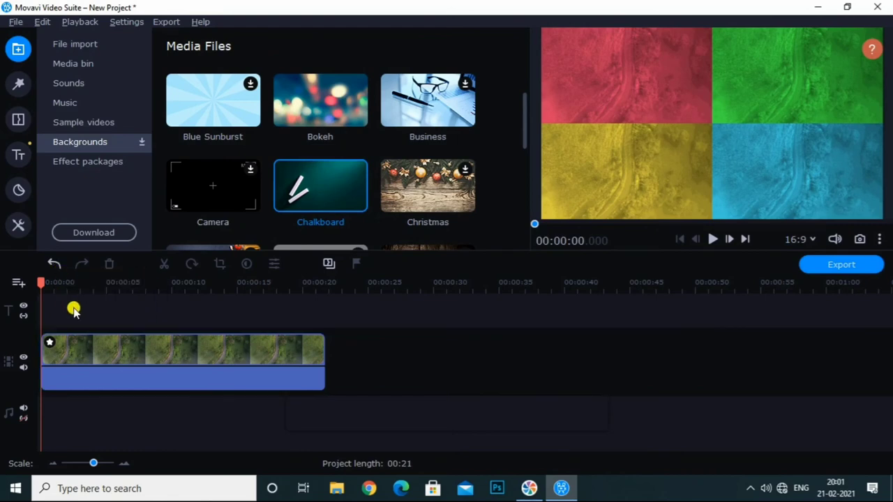
pyautogui.moveTo(318, 192); pyautogui.dragTo(102, 377)
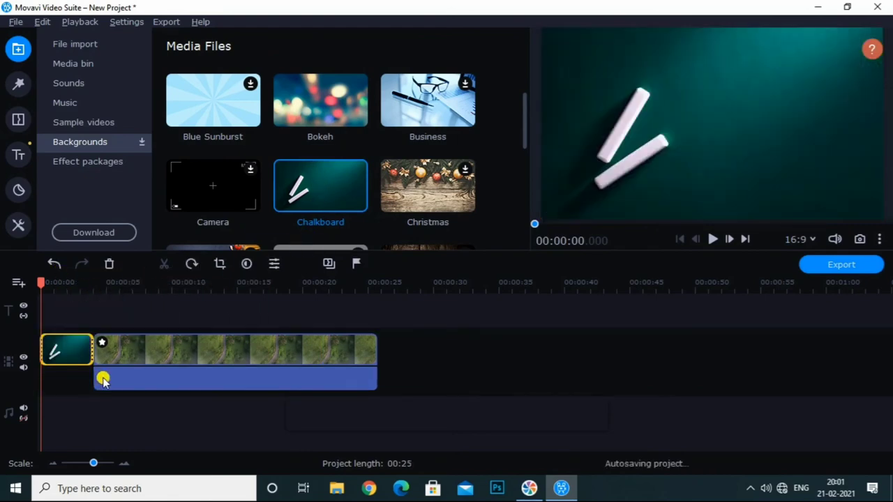
pyautogui.moveTo(56, 351)
pyautogui.mouseDown()
pyautogui.moveTo(82, 314)
pyautogui.moveTo(54, 337)
pyautogui.moveTo(56, 356)
pyautogui.mouseUp()
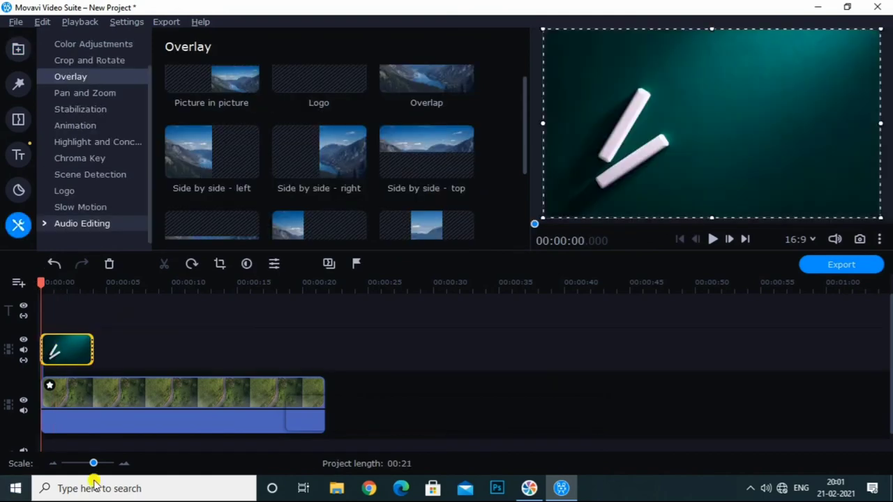
# - Key out the teal background of the Chalkboard clip with Chroma Key, sampling it near the clip's upper edge and setting tolerance to 90
pyautogui.click(88, 159)
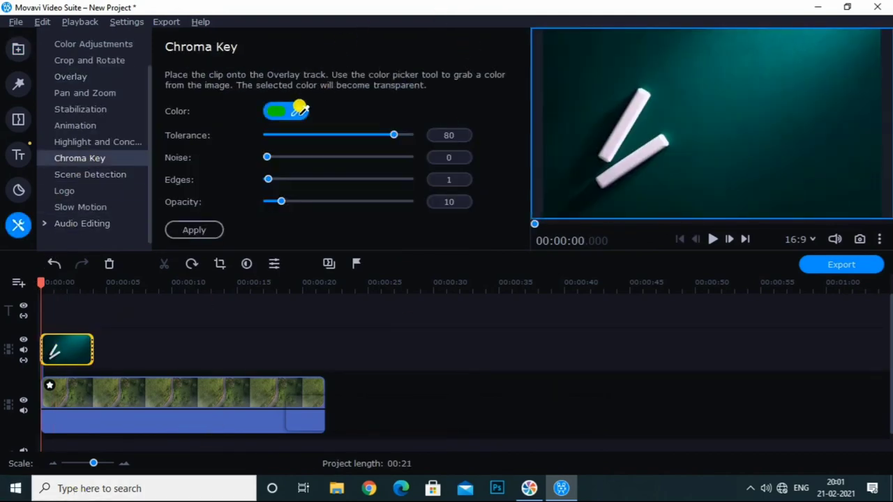
pyautogui.click(293, 115)
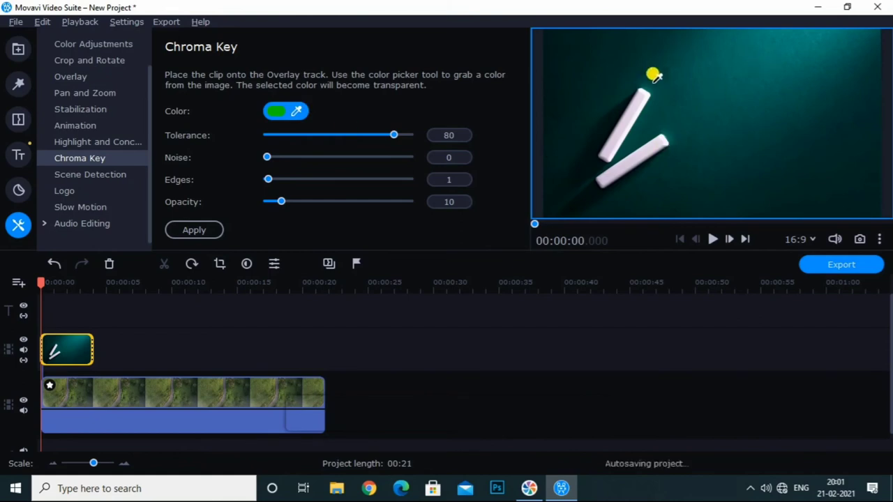
pyautogui.click(749, 55)
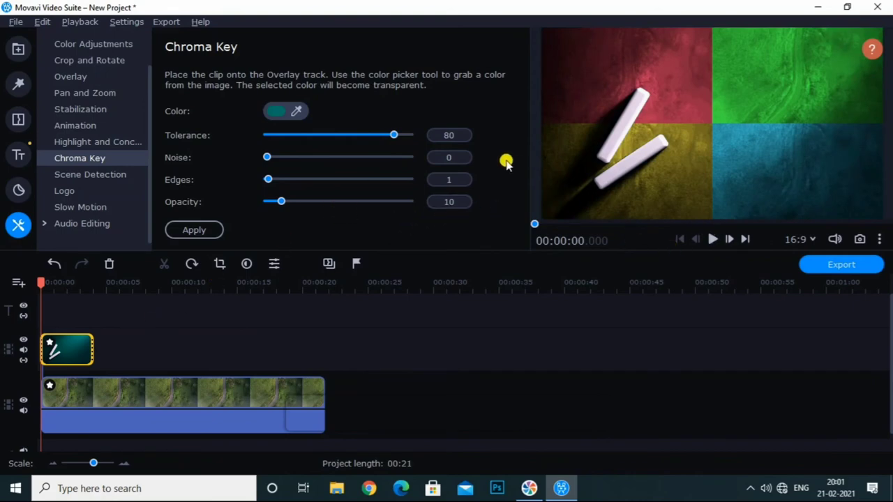
pyautogui.moveTo(395, 135); pyautogui.dragTo(412, 139)
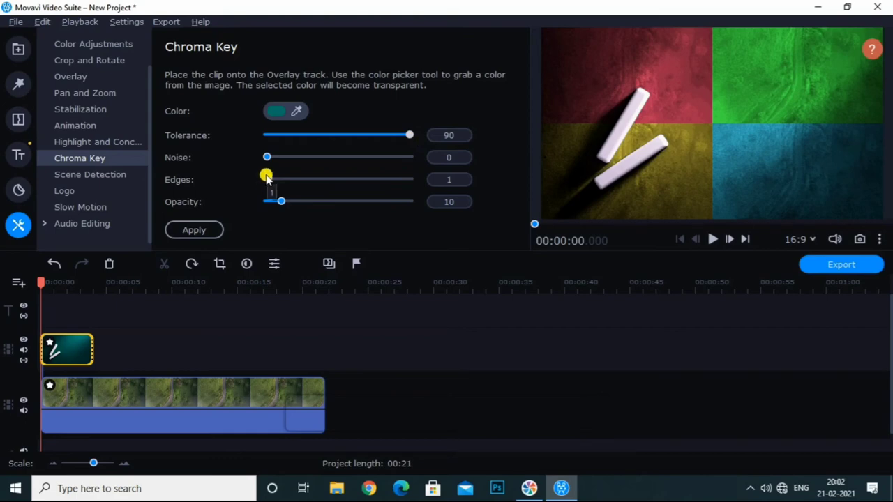
# - Open the Scene Detection tool and delete the Chalkboard clip from the overlay track
pyautogui.click(94, 175)
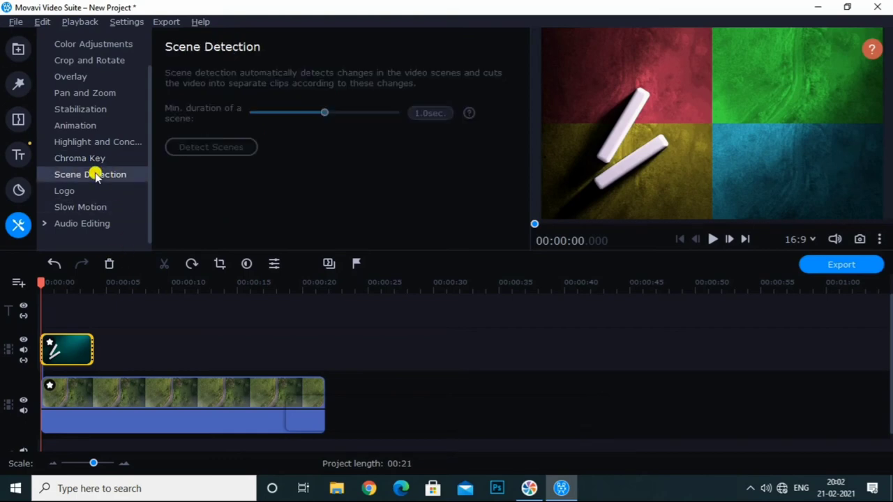
pyautogui.click(74, 351)
pyautogui.press('Delete')
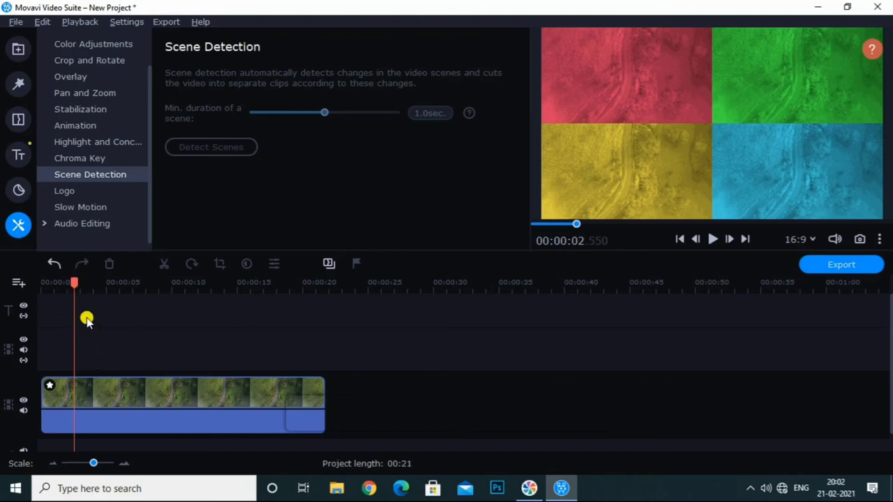
# - Preview the road clip from about 1.5 seconds and remove its Pop art - 4 tiles filter
pyautogui.click(126, 396)
pyautogui.moveTo(97, 307); pyautogui.dragTo(62, 300)
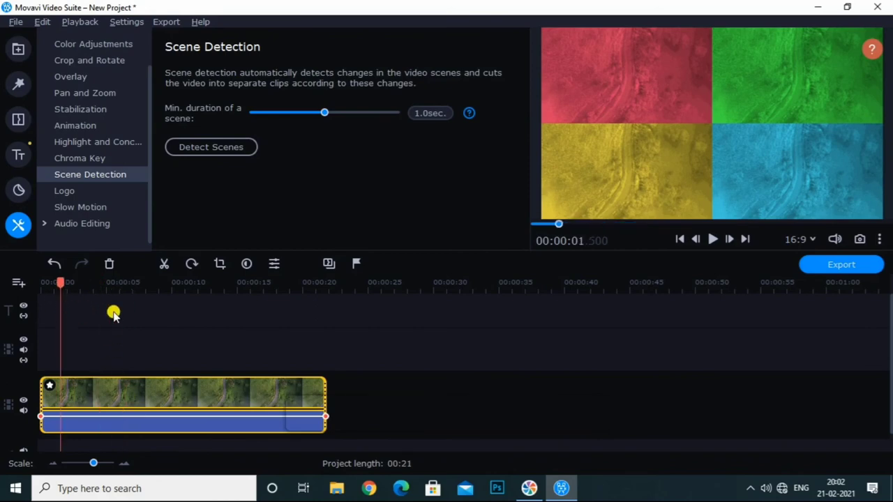
pyautogui.press('space')
pyautogui.press('space')
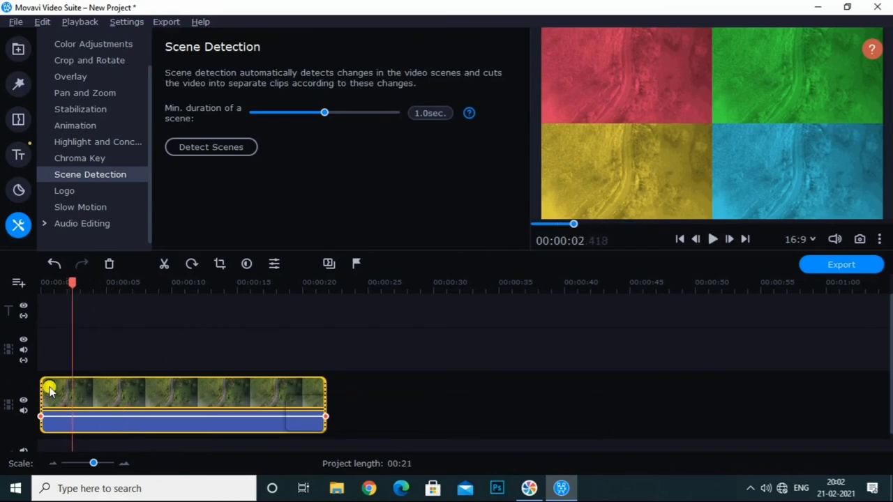
pyautogui.click(49, 387)
pyautogui.click(493, 103)
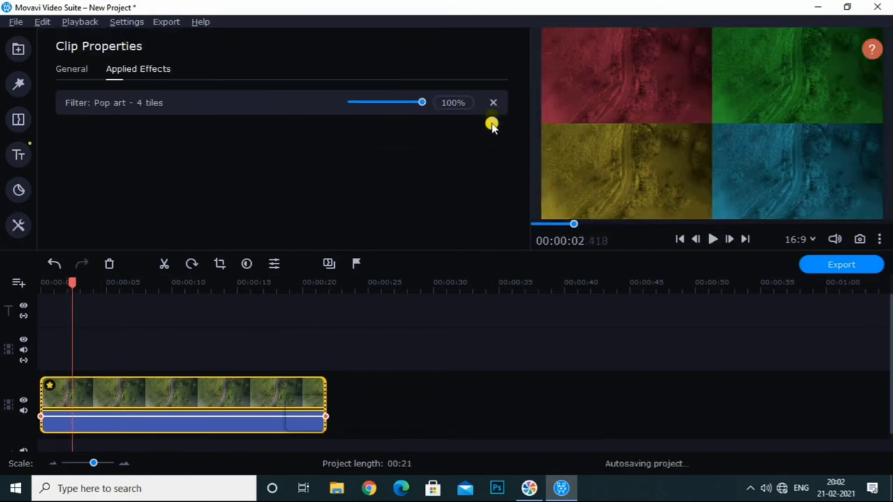
pyautogui.click(493, 102)
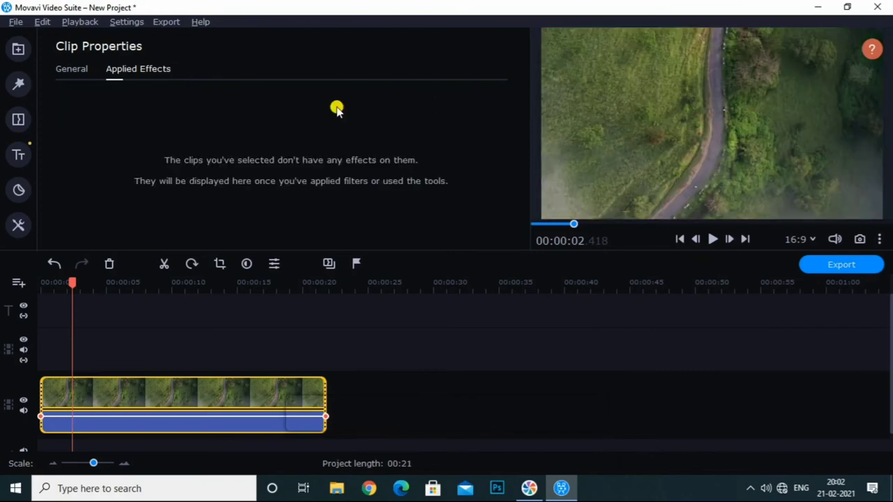
# - Play the road clip from the start of the timeline and show the Scene Detection settings for it
pyautogui.click(166, 347)
pyautogui.press('Home')
pyautogui.press('space')
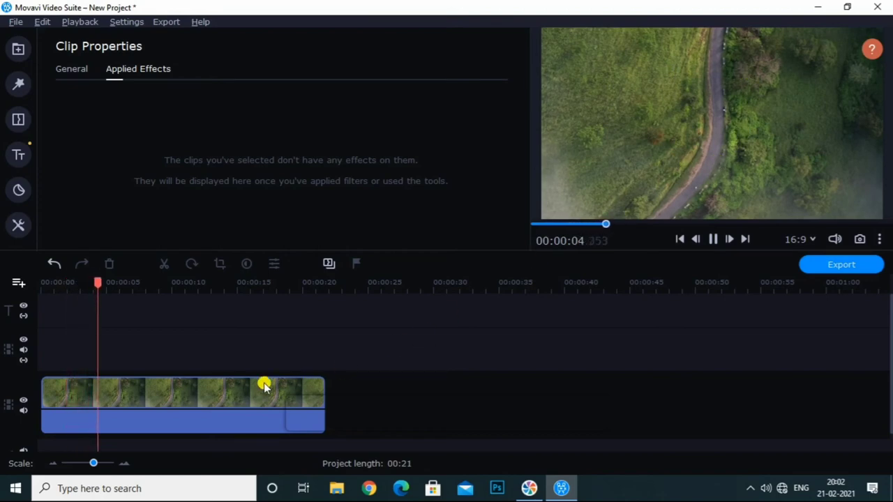
pyautogui.click(152, 394)
pyautogui.click(18, 225)
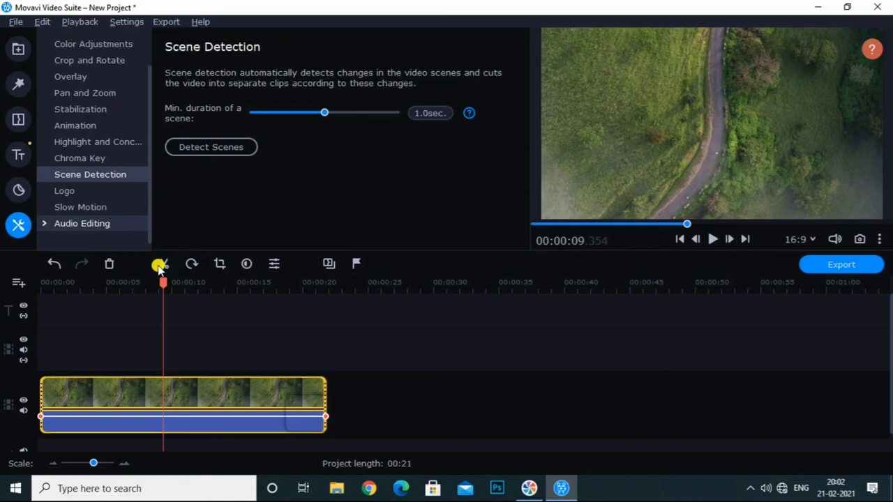
# - Open the Logo tool, view the file browser for adding a logo, and close it without choosing a file
pyautogui.click(69, 192)
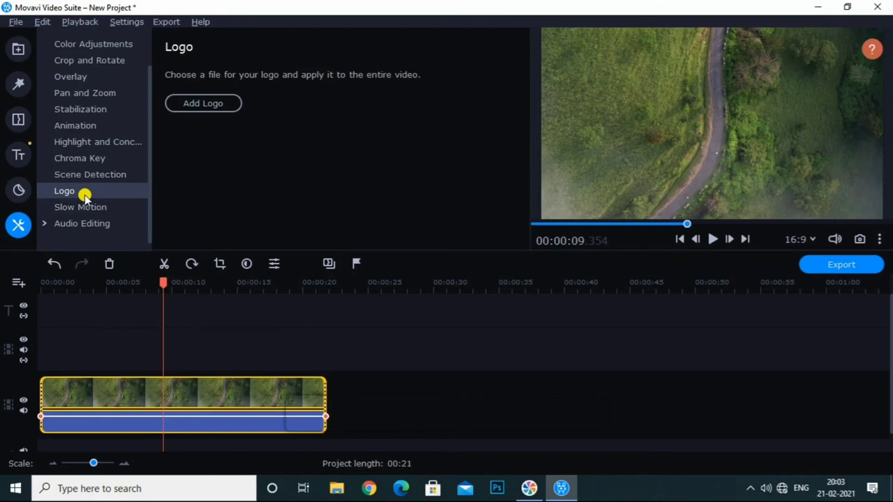
pyautogui.click(213, 103)
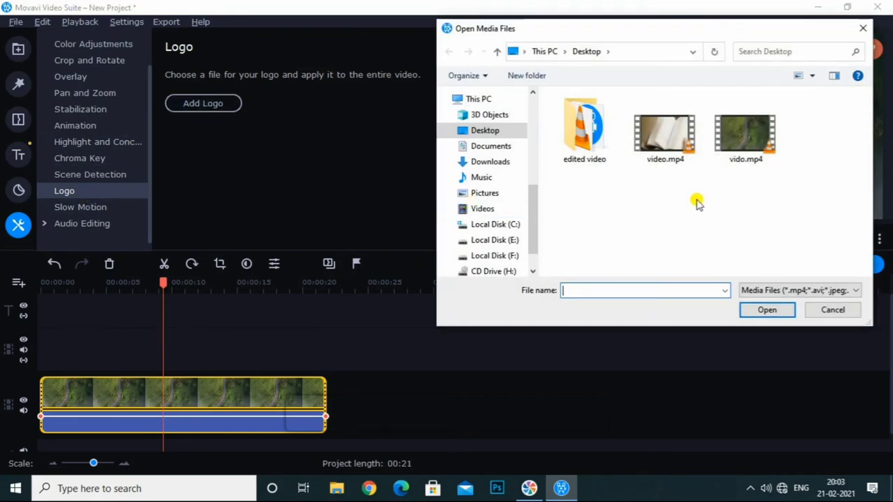
pyautogui.click(852, 312)
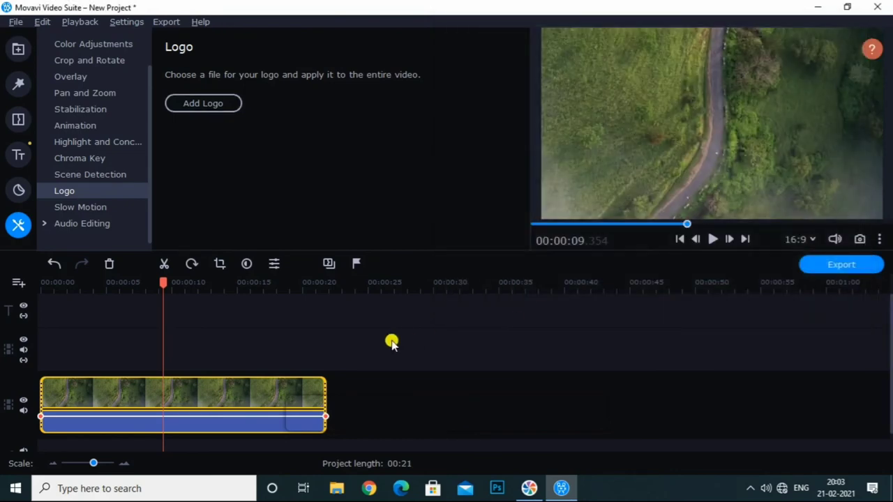
# - Open the Slow Motion tool and split the road clip just before 10 seconds and again at 11.8 seconds
pyautogui.click(83, 210)
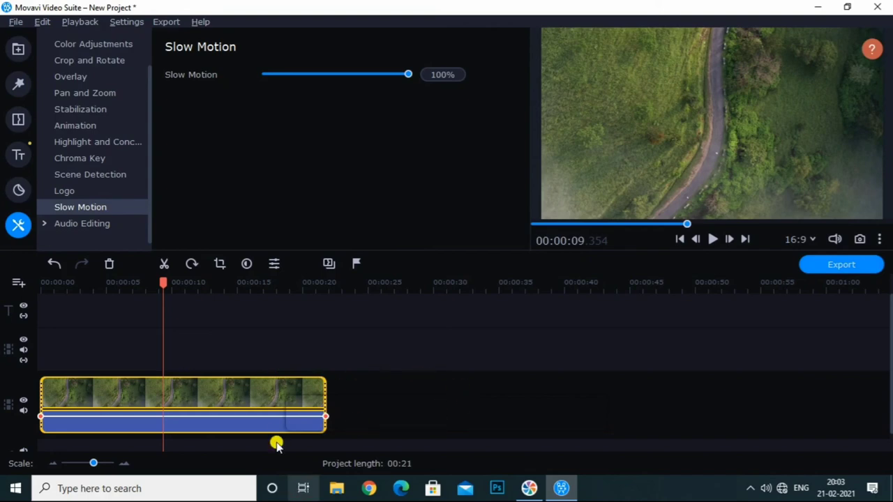
pyautogui.moveTo(159, 282); pyautogui.dragTo(194, 284)
pyautogui.click(163, 265)
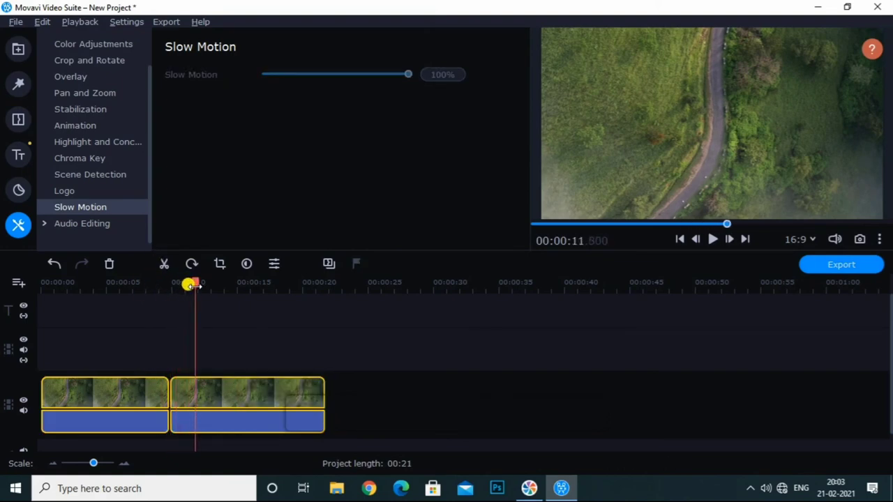
pyautogui.click(164, 264)
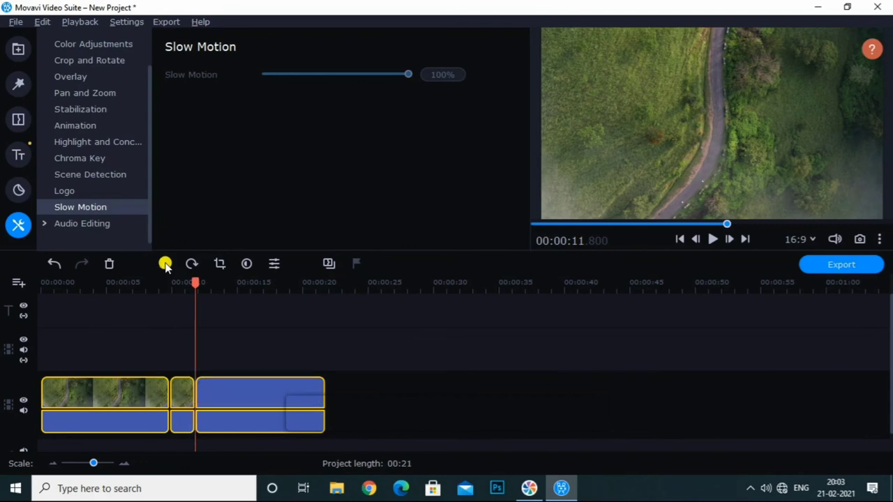
# - Set the short middle road piece to 60% slow motion and play back the timeline from about 8 seconds
pyautogui.click(182, 393)
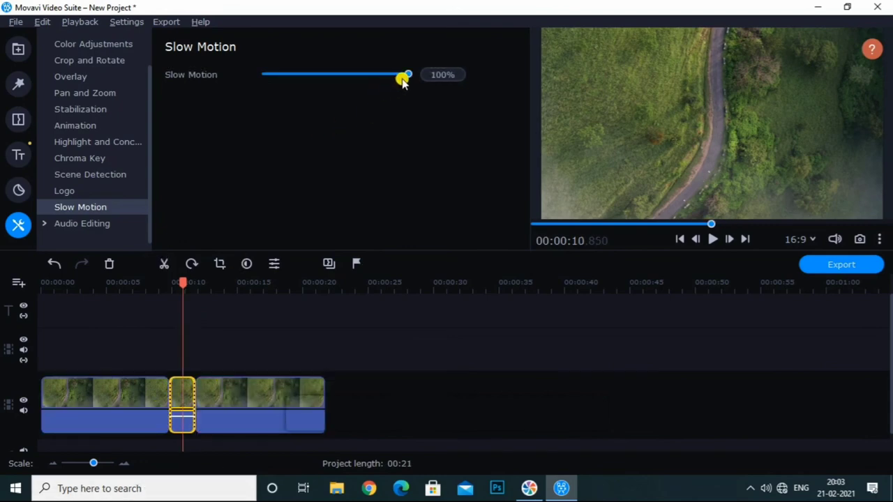
pyautogui.moveTo(407, 77); pyautogui.dragTo(345, 104)
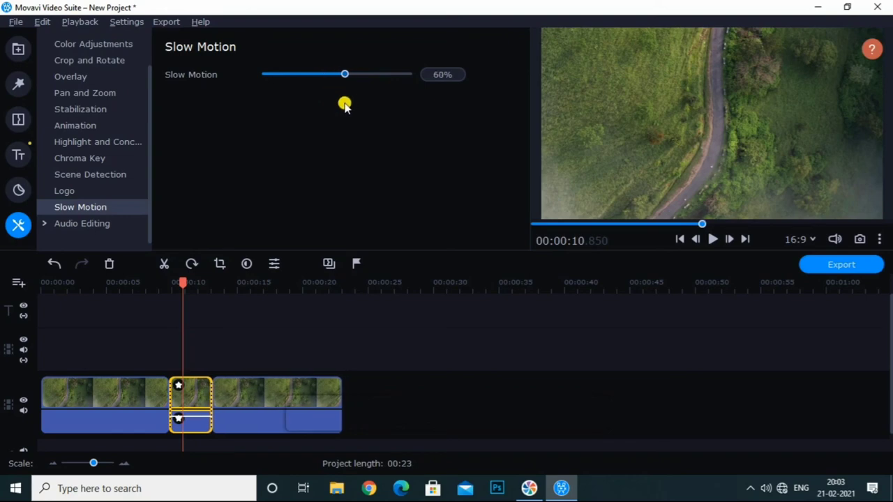
pyautogui.click(235, 330)
pyautogui.moveTo(183, 286); pyautogui.dragTo(145, 286)
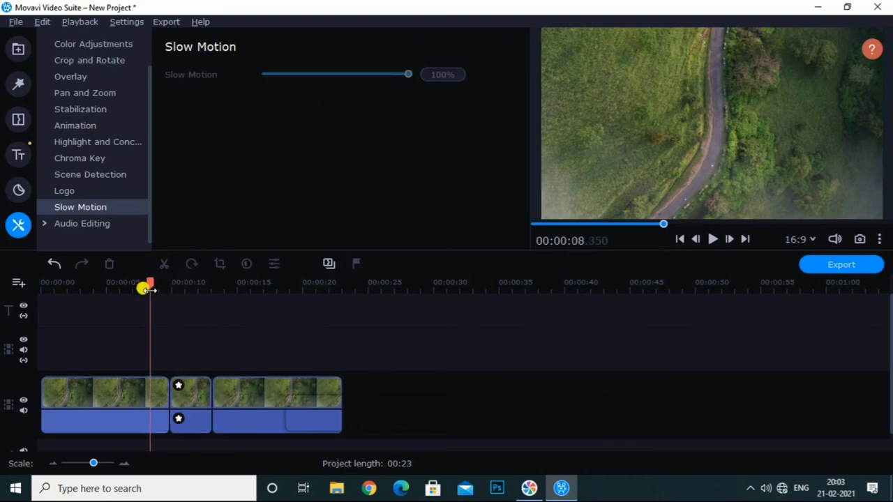
pyautogui.press('space')
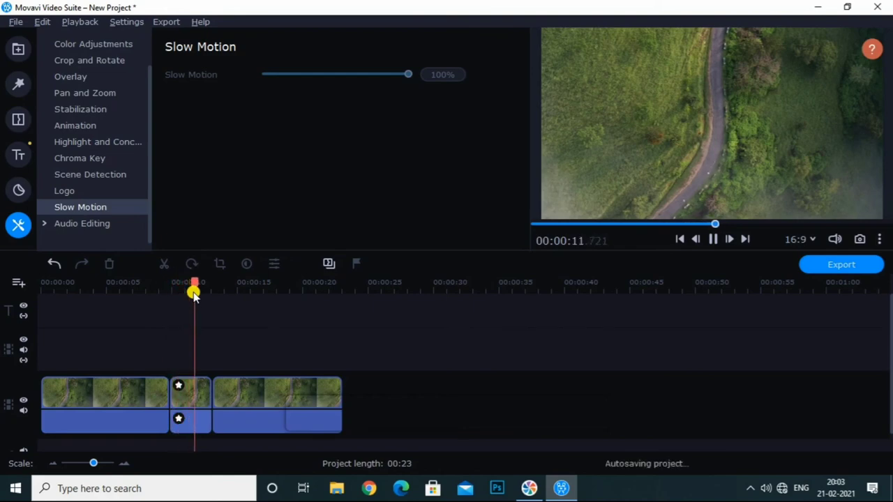
pyautogui.press('space')
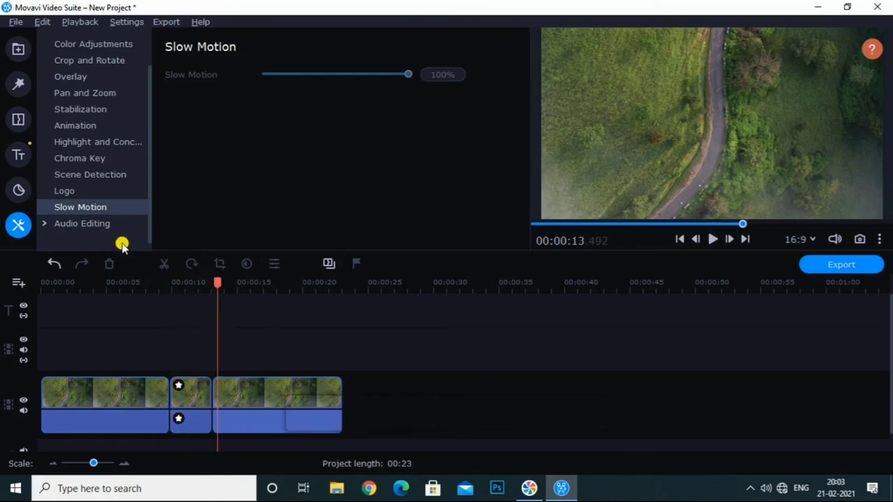
# - Open the Audio Editing tools
pyautogui.click(115, 223)
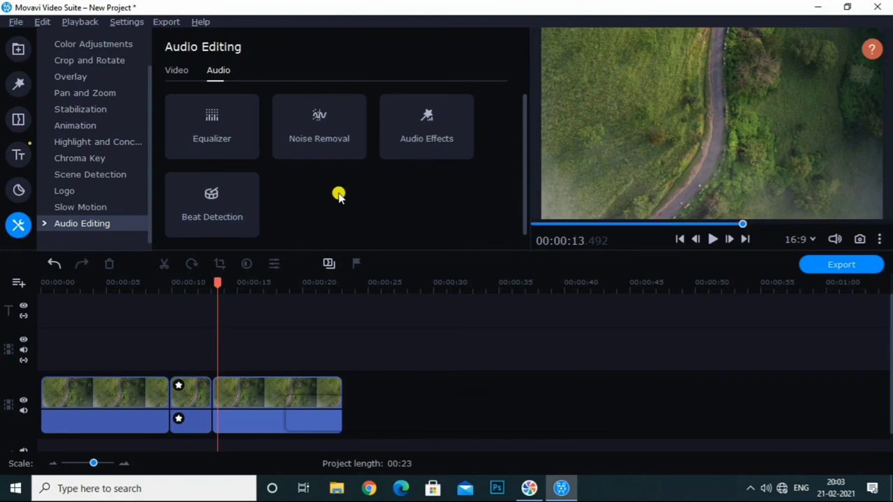